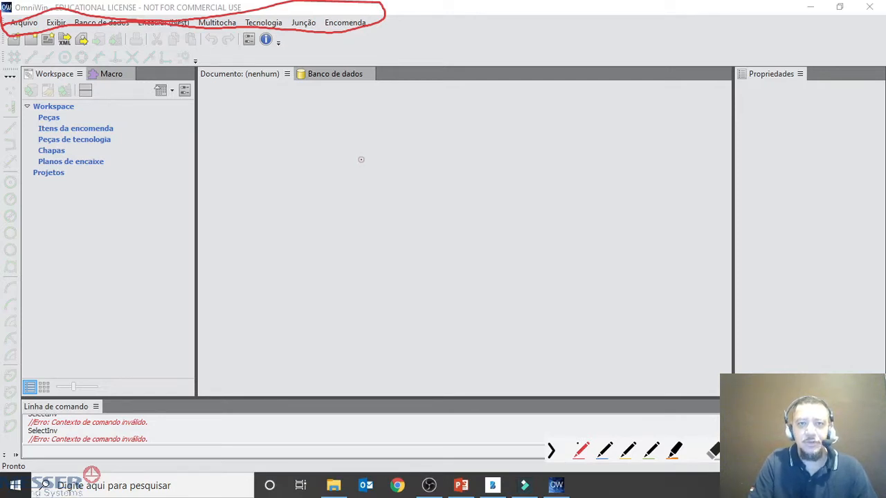
Clear the old annotation and mark the toolbars, the Workspace tree and Macro with the red screen pen.
key(Escape)
click(363, 180)
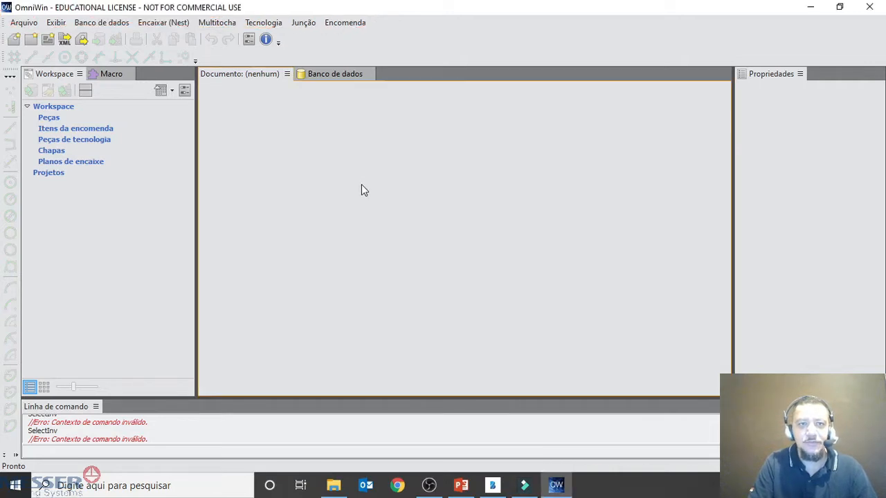
key(ctrl+alt+g)
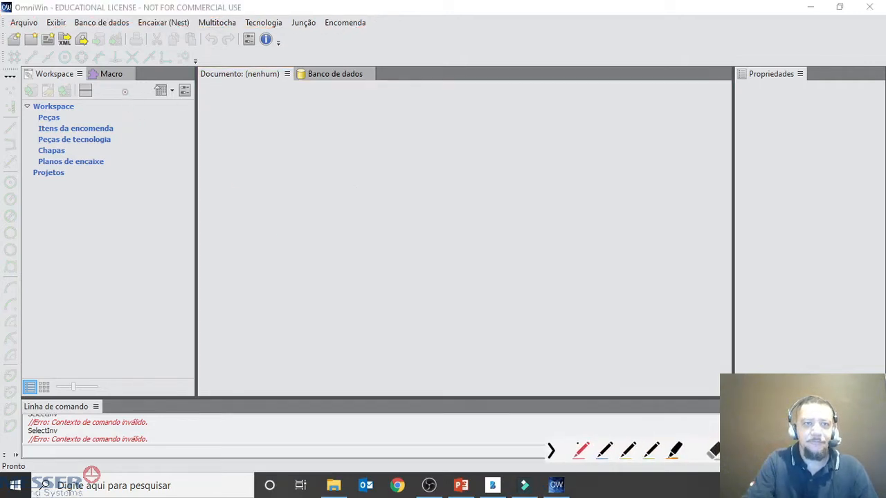
mouse_move(47, 59)
mouse_down()
mouse_move(64, 82)
mouse_move(54, 60)
mouse_move(52, 73)
mouse_up()
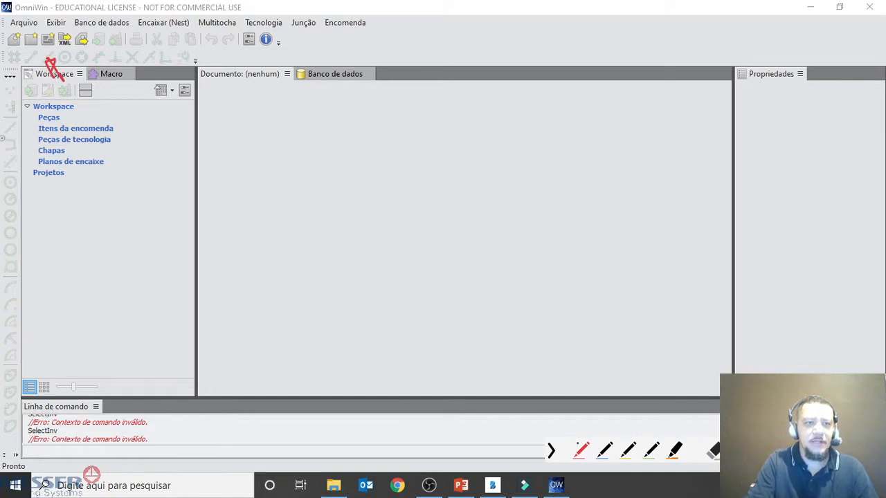
mouse_move(2, 79)
mouse_down()
mouse_move(3, 173)
mouse_move(29, 325)
mouse_move(7, 342)
mouse_move(2, 211)
mouse_up()
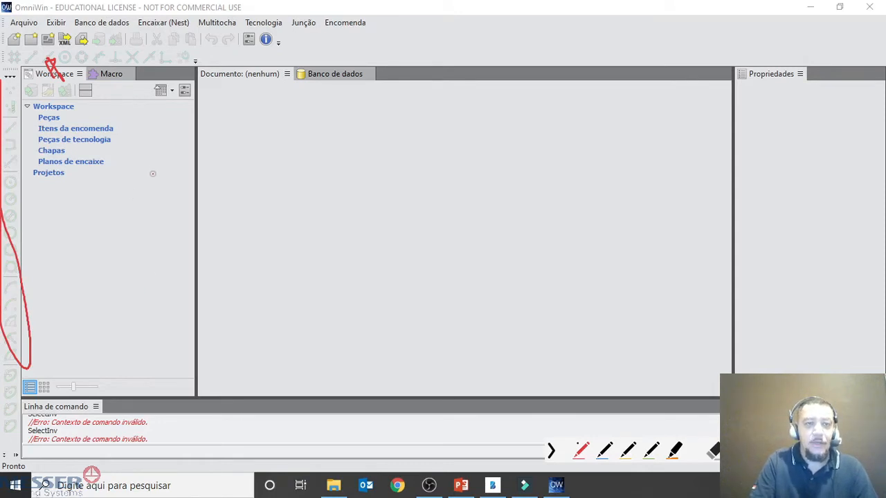
mouse_move(166, 152)
mouse_down()
mouse_move(161, 140)
mouse_move(28, 128)
mouse_move(119, 166)
mouse_move(82, 125)
mouse_up()
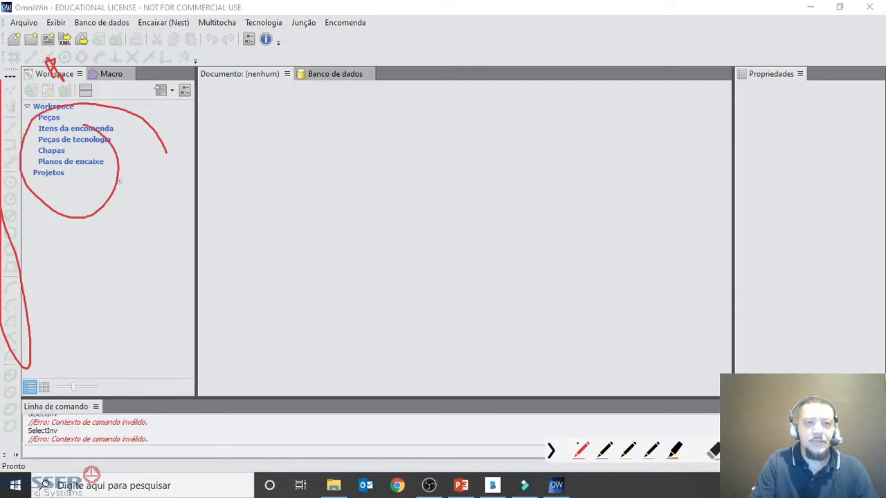
mouse_move(114, 61)
mouse_down()
mouse_move(94, 90)
mouse_move(99, 71)
mouse_up()
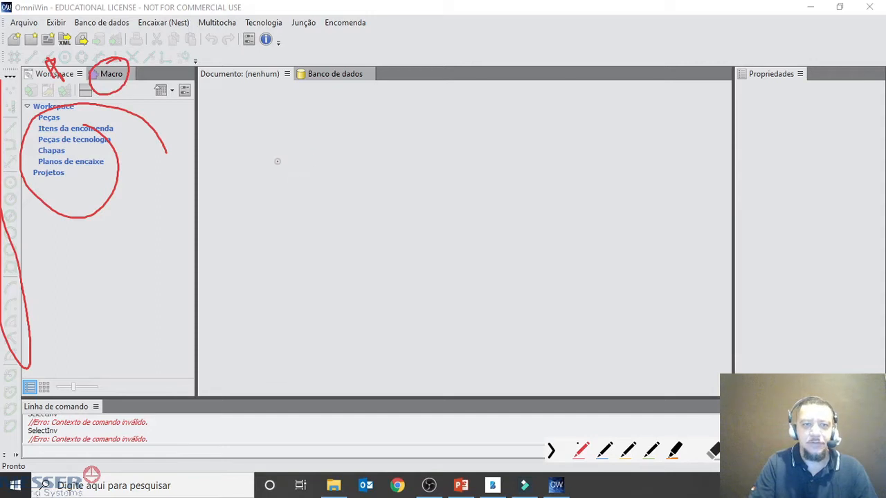
Mark the Documento, Banco de dados, Propriedades and Linha de comando areas in red, and clear all annotations.
drag(214, 102, 209, 91)
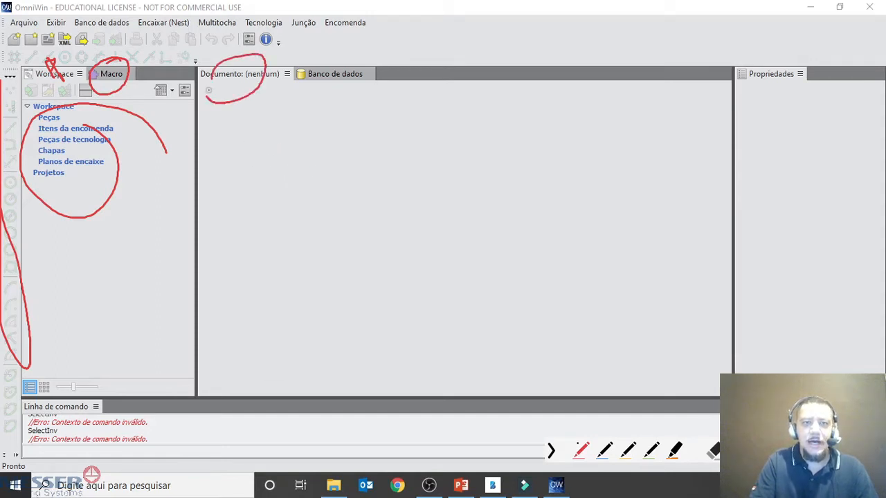
mouse_move(300, 108)
mouse_down()
mouse_move(328, 82)
mouse_move(312, 96)
mouse_up()
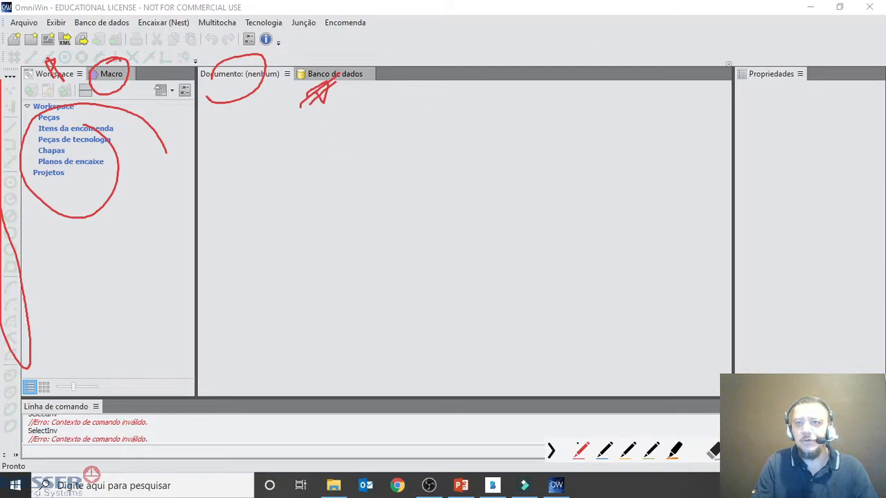
mouse_move(702, 100)
mouse_down()
mouse_move(732, 103)
mouse_move(751, 38)
mouse_move(721, 77)
mouse_up()
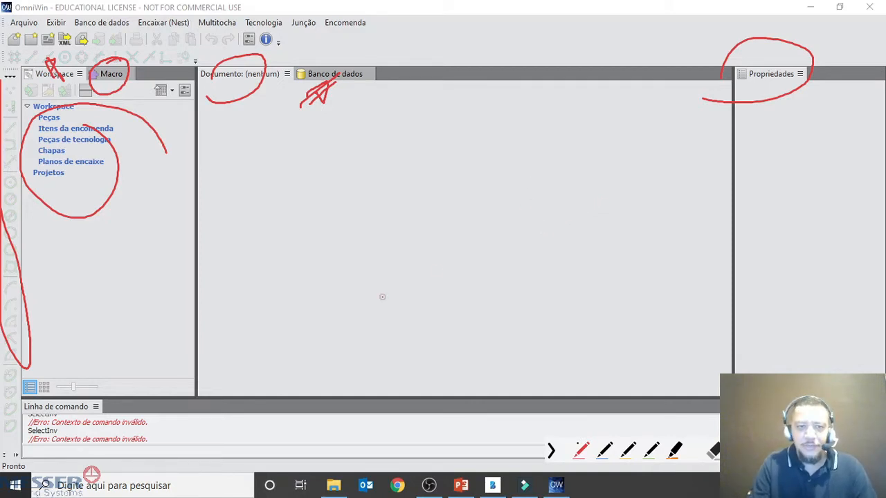
mouse_move(82, 368)
mouse_down()
mouse_move(34, 402)
mouse_move(109, 419)
mouse_move(77, 361)
mouse_up()
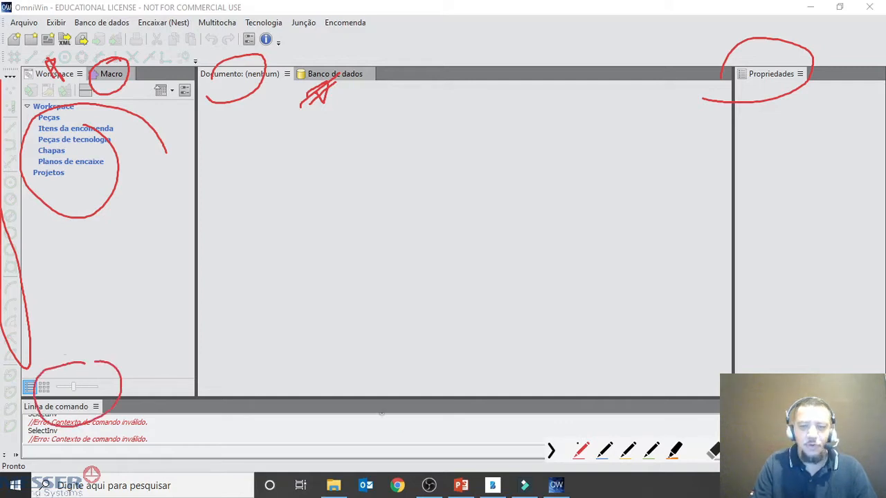
key(Escape)
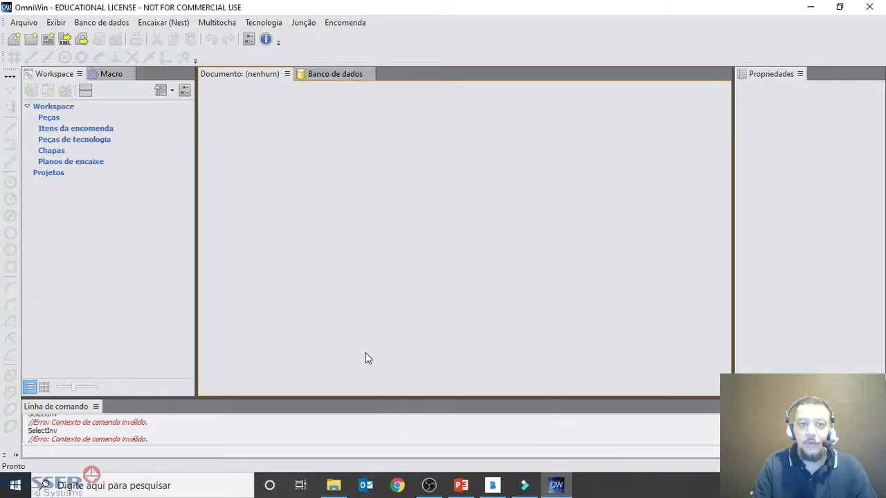
View the OmniWin version information, circle the product version and build number in red, and close it with the annotations cleared.
click(343, 23)
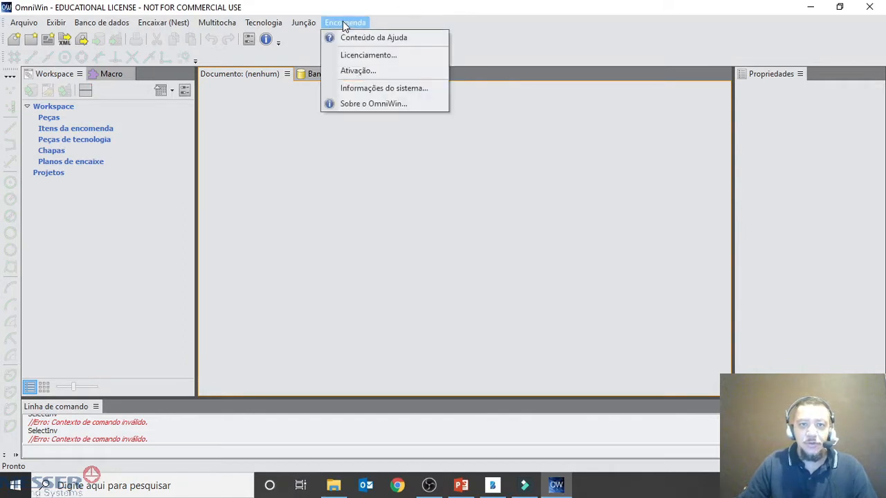
click(374, 105)
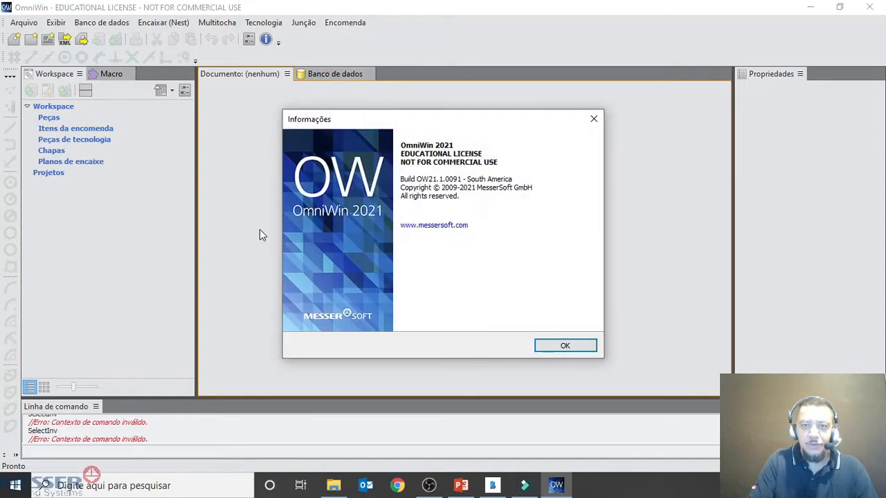
key(ctrl+alt+g)
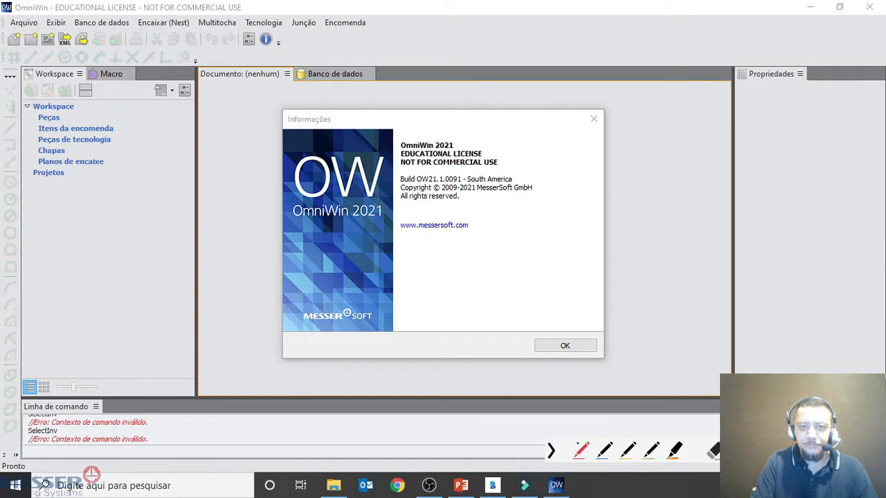
mouse_move(418, 125)
mouse_down()
mouse_move(395, 131)
mouse_move(433, 165)
mouse_move(453, 134)
mouse_move(414, 126)
mouse_up()
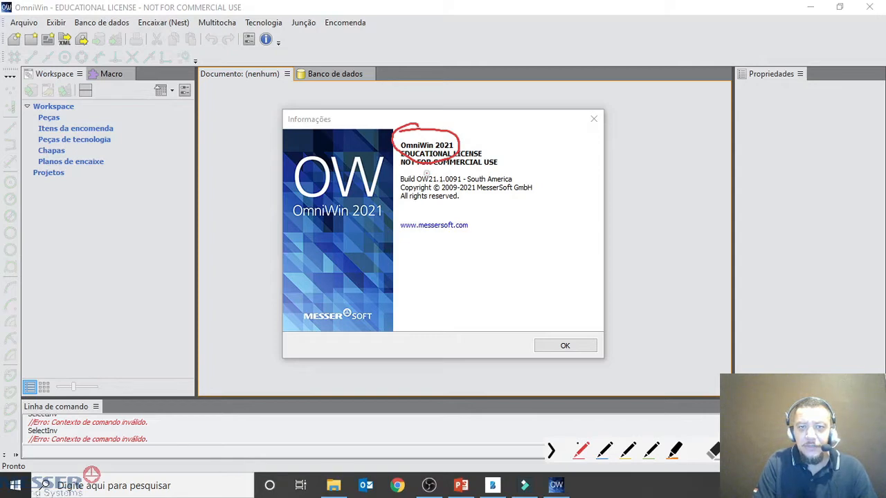
mouse_move(414, 171)
mouse_down()
mouse_move(394, 177)
mouse_move(459, 188)
mouse_move(468, 173)
mouse_move(414, 171)
mouse_up()
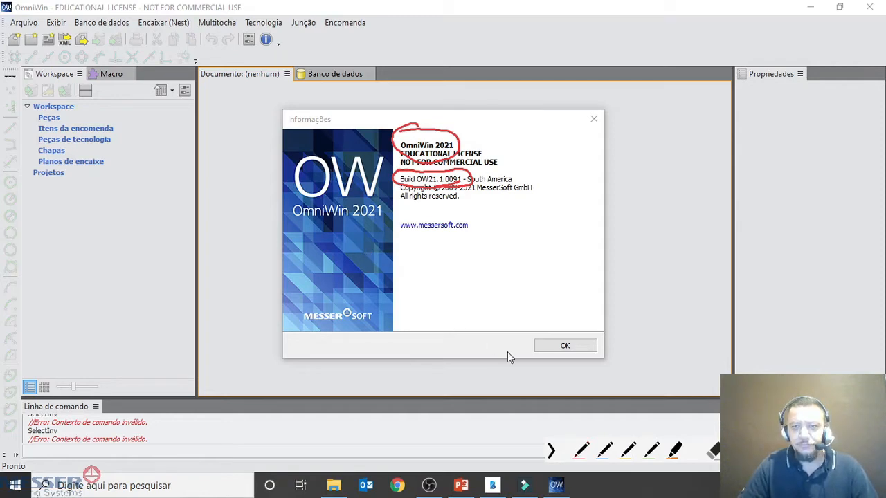
click(565, 345)
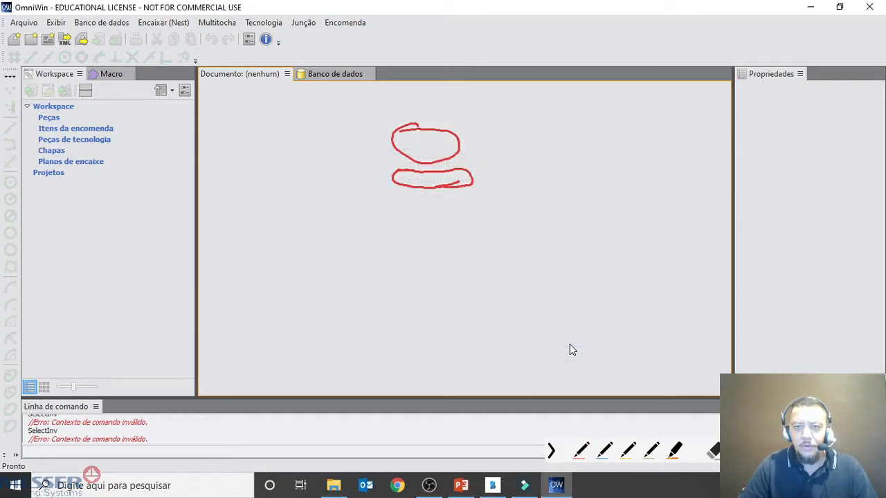
key(ctrl+alt+g)
key(Escape)
View the dongle licensing status, mark the dongle ID, update counter and license type in red, and close it without changes.
click(353, 24)
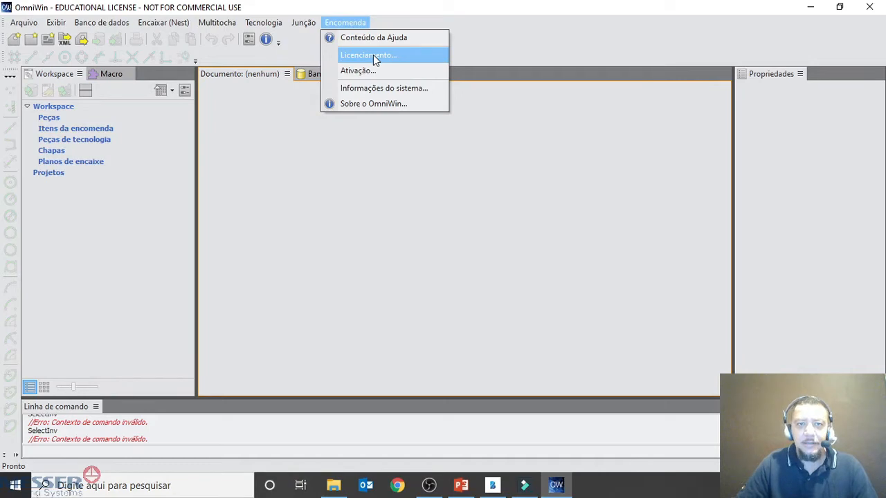
click(391, 57)
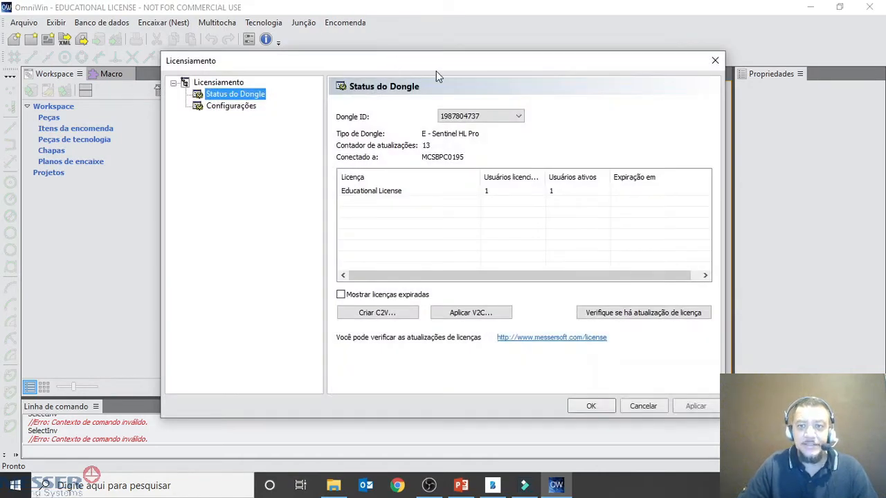
key(ctrl+alt+g)
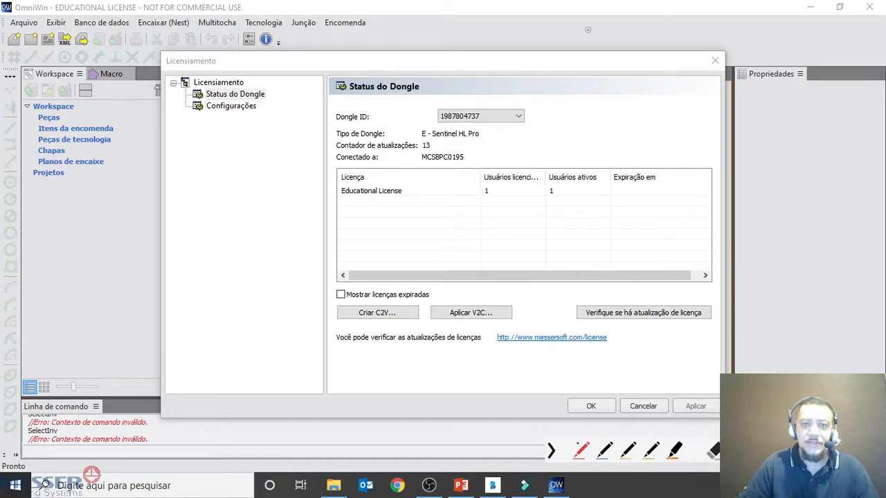
click(253, 244)
mouse_move(457, 97)
mouse_down()
mouse_move(422, 102)
mouse_move(468, 128)
mouse_move(490, 126)
mouse_move(500, 109)
mouse_up()
mouse_move(440, 99)
mouse_down()
mouse_move(457, 97)
mouse_move(485, 123)
mouse_up()
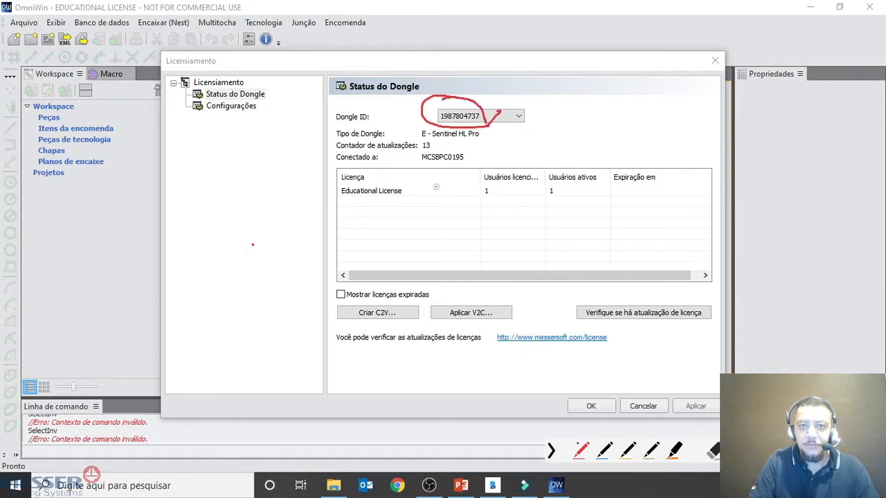
drag(417, 146, 453, 144)
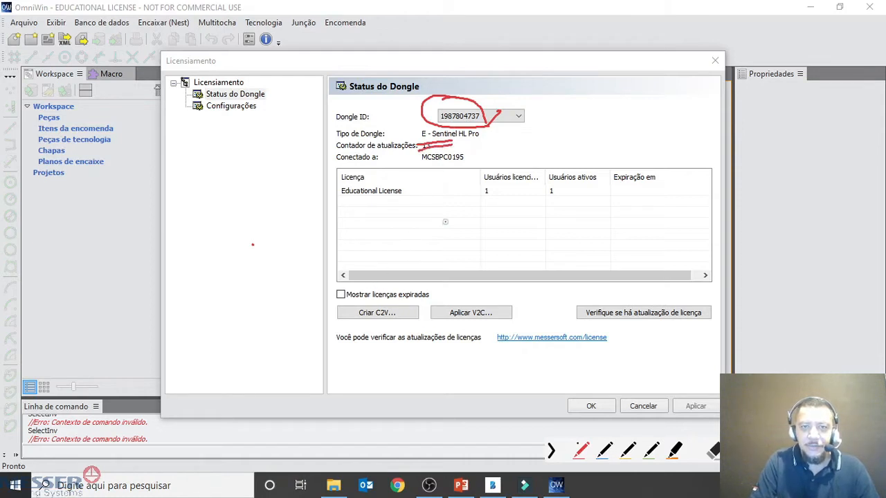
mouse_move(371, 172)
mouse_down()
mouse_move(342, 174)
mouse_move(377, 220)
mouse_move(366, 171)
mouse_move(358, 180)
mouse_up()
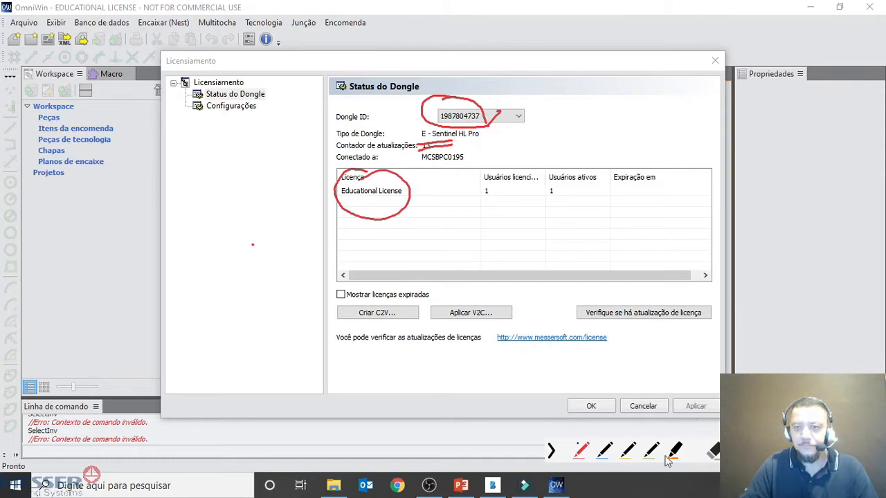
key(Escape)
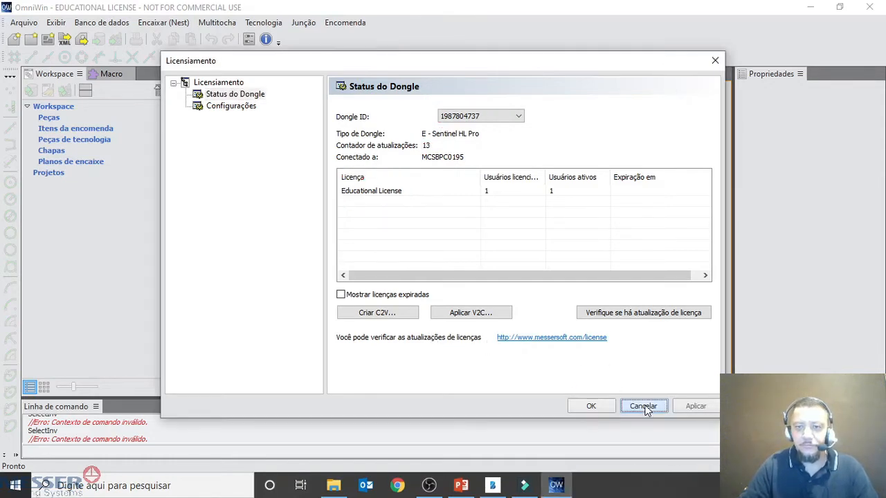
click(640, 406)
Open the OmniWin help documentation and maximize its window.
click(350, 25)
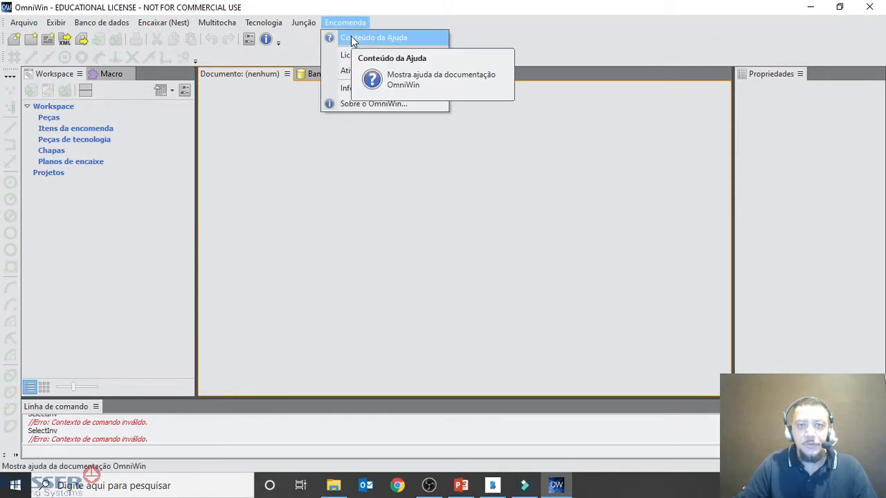
click(350, 38)
drag(587, 287, 366, 101)
double_click(367, 101)
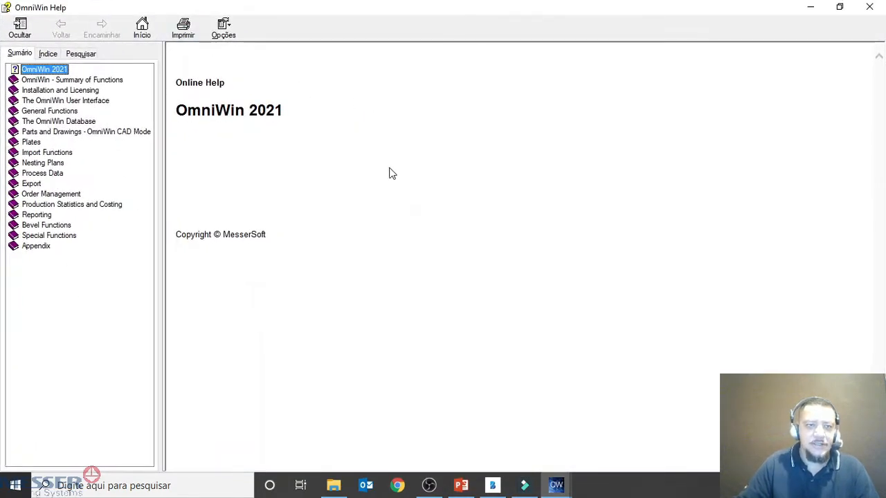
Mark the help topic list and circle Índice with the red screen pen, and clear the annotations.
key(ctrl+alt+g)
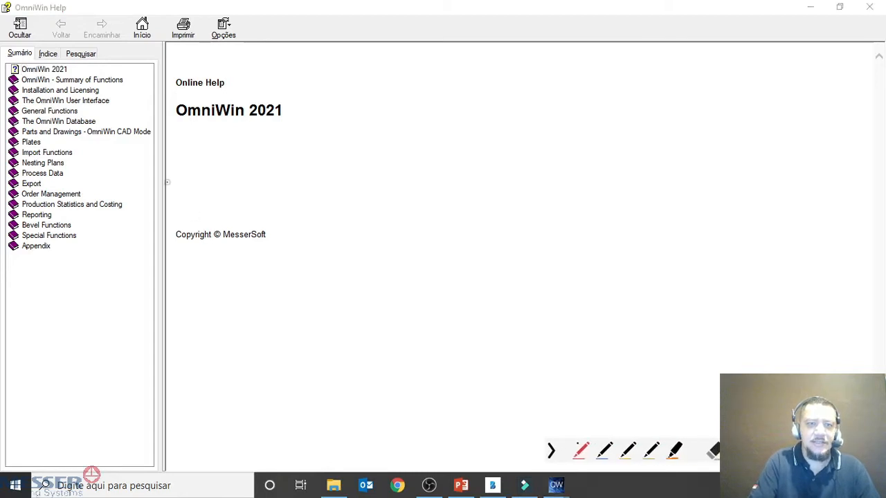
mouse_move(121, 282)
mouse_down()
mouse_move(114, 247)
mouse_move(109, 263)
mouse_move(120, 277)
mouse_up()
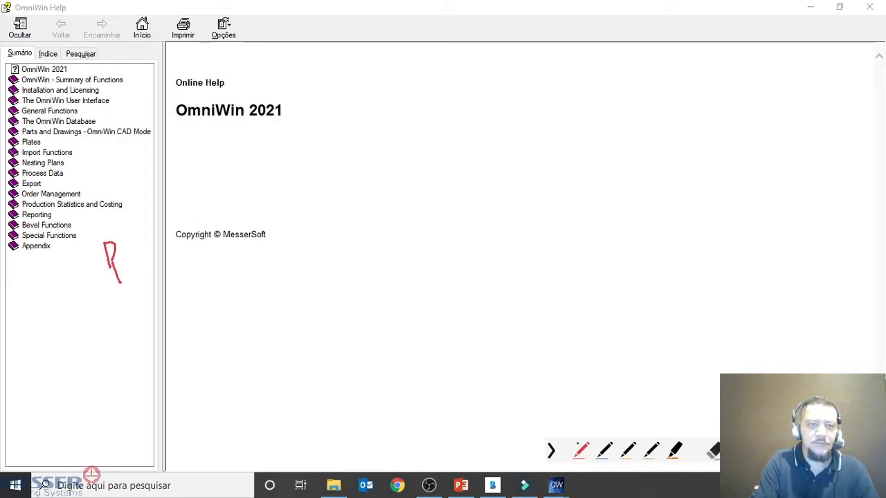
mouse_move(58, 44)
mouse_down()
mouse_move(40, 42)
mouse_move(46, 69)
mouse_move(59, 43)
mouse_up()
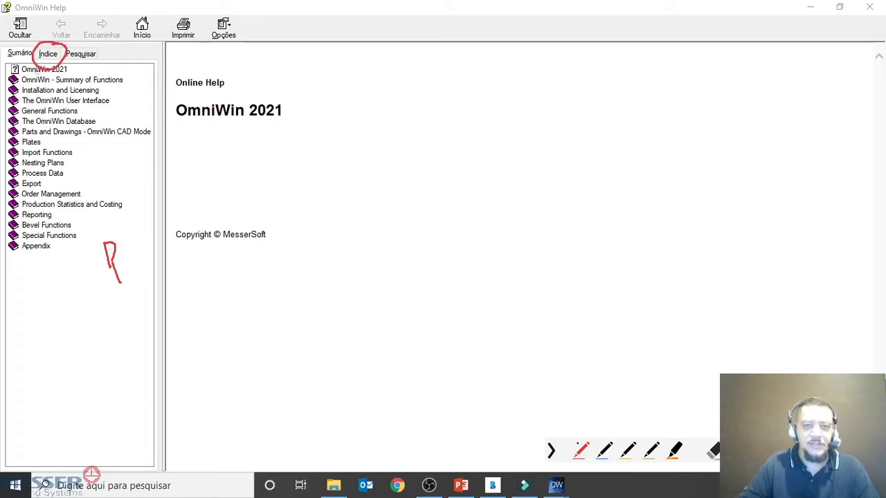
key(Escape)
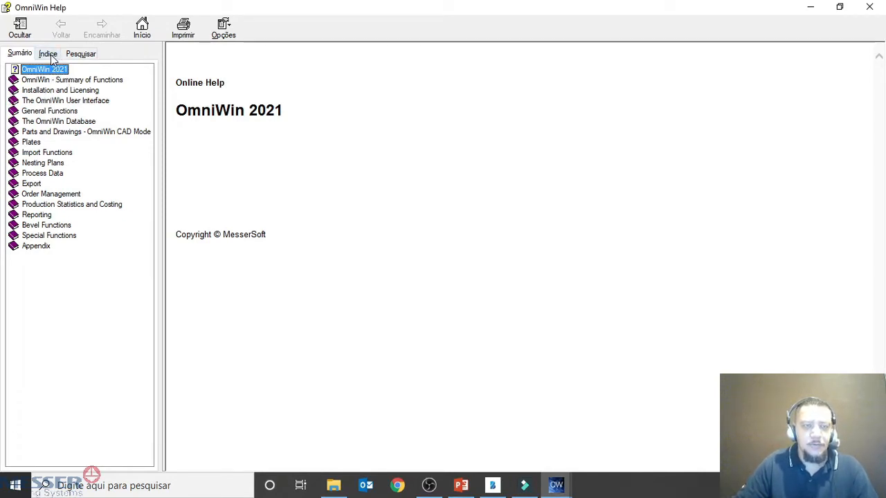
Look up "line" in the help index and bring up the topics found for Line commands.
click(50, 55)
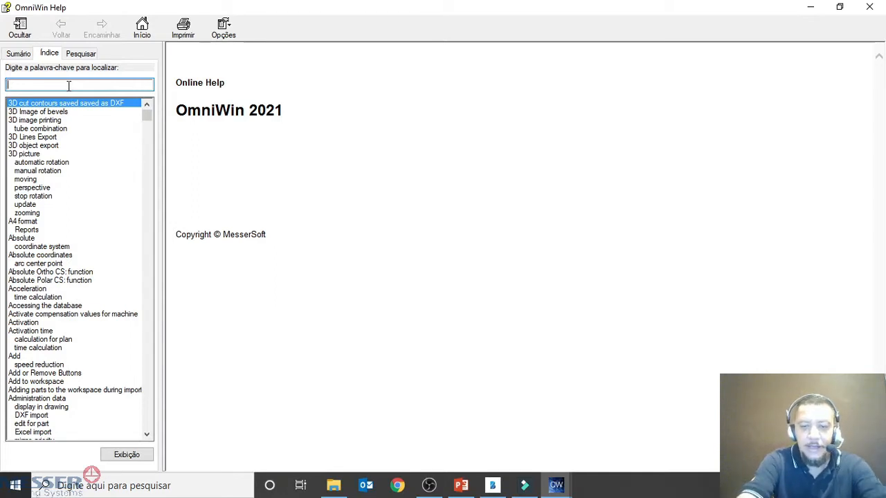
text(linha)
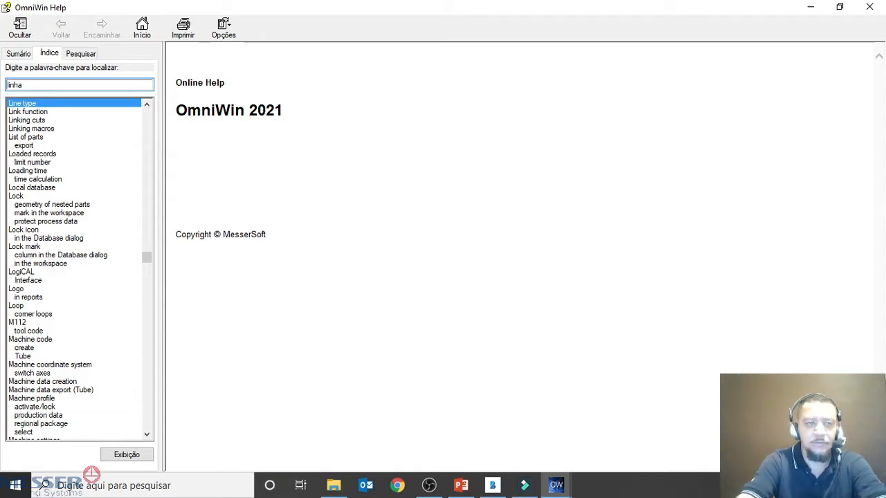
key(BackSpace)
key(BackSpace)
text(e)
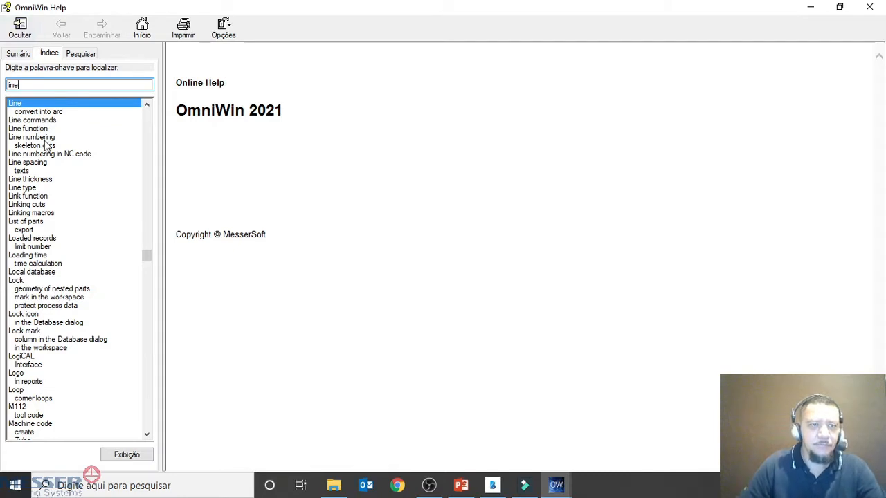
click(33, 122)
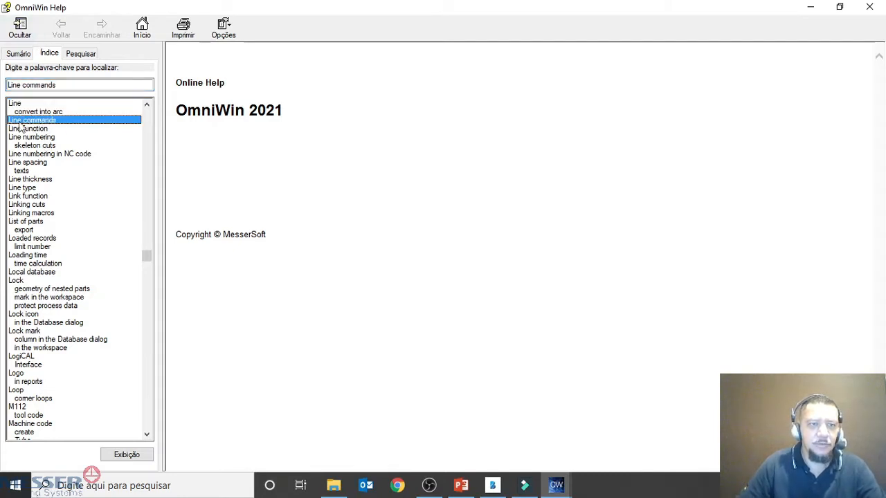
double_click(34, 123)
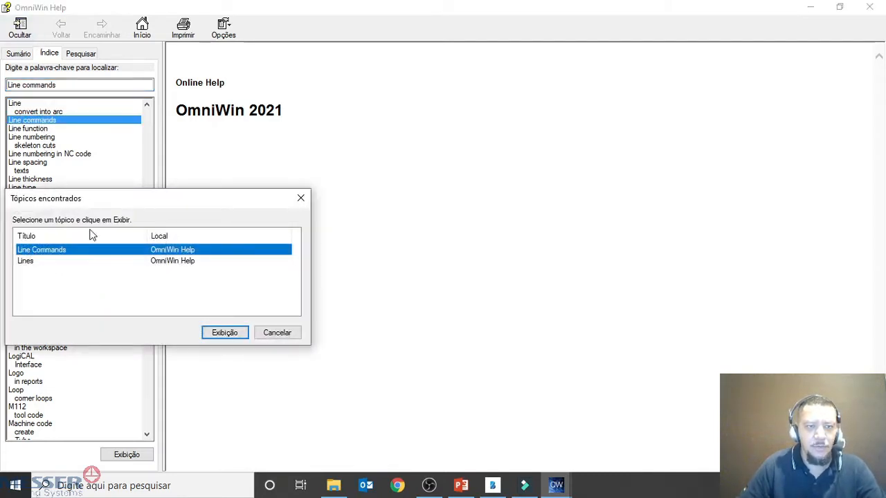
Read the Lines topic and its Line page, and close the help documentation.
drag(51, 199, 105, 133)
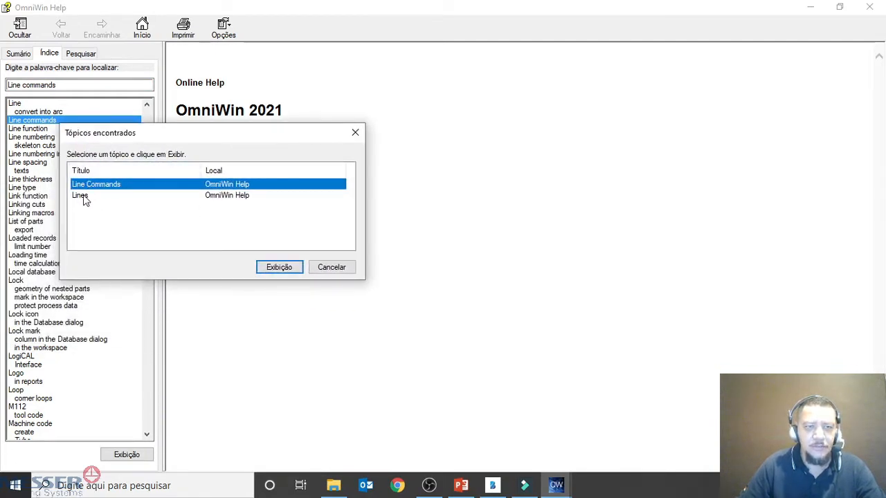
double_click(83, 197)
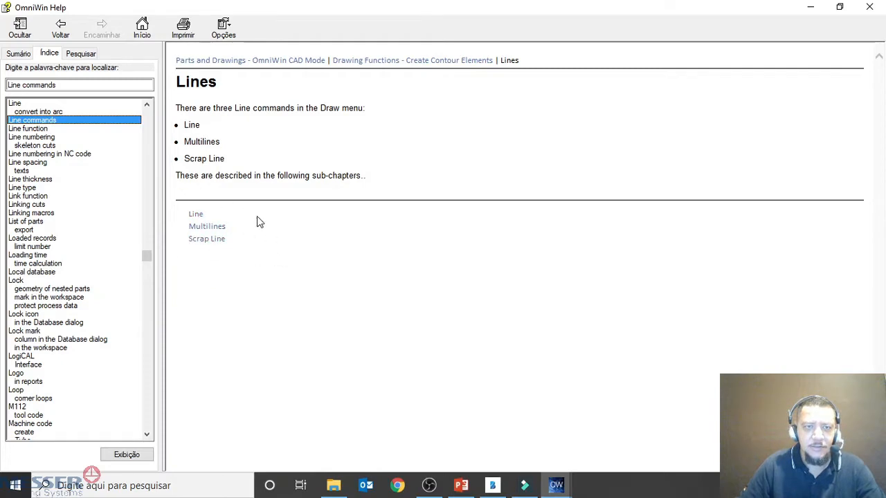
click(196, 215)
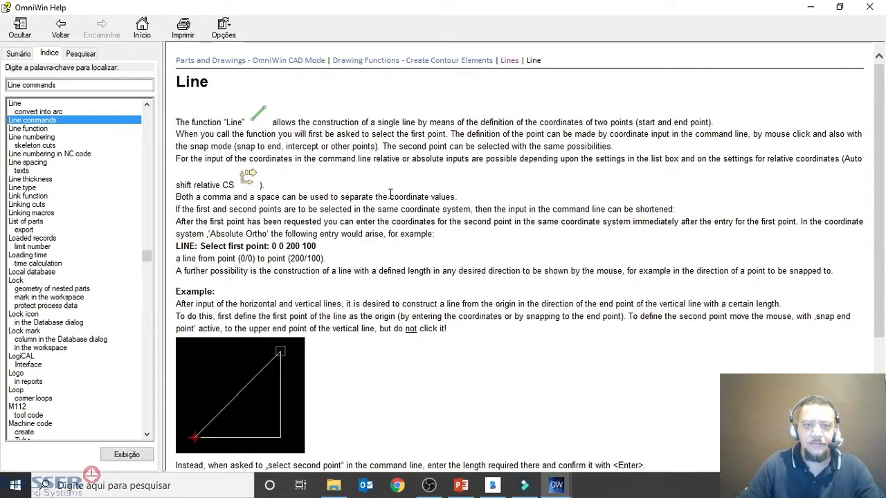
click(869, 8)
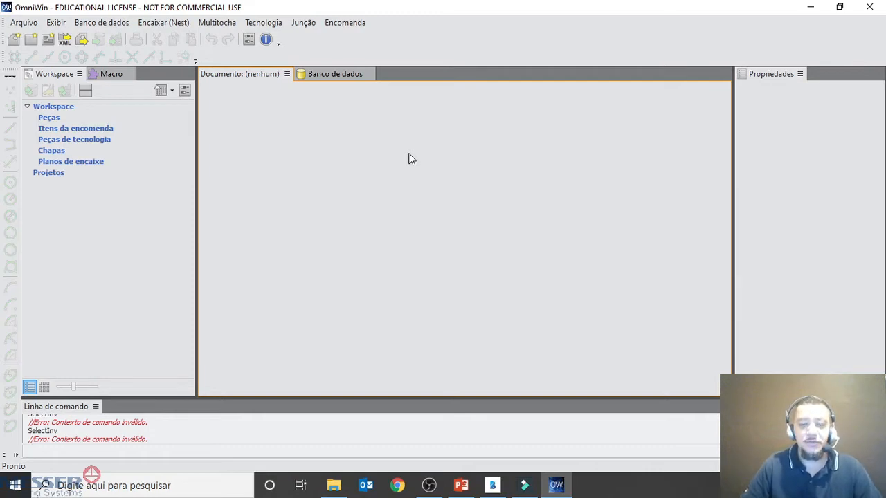
Open the visible items customization (Personalizar itens visíveis) and look through the straight-line machine profiles.
click(57, 23)
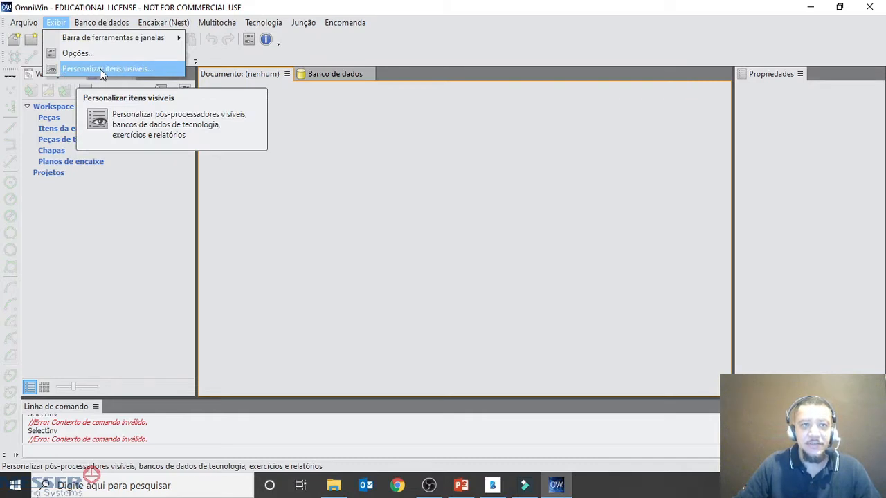
click(147, 69)
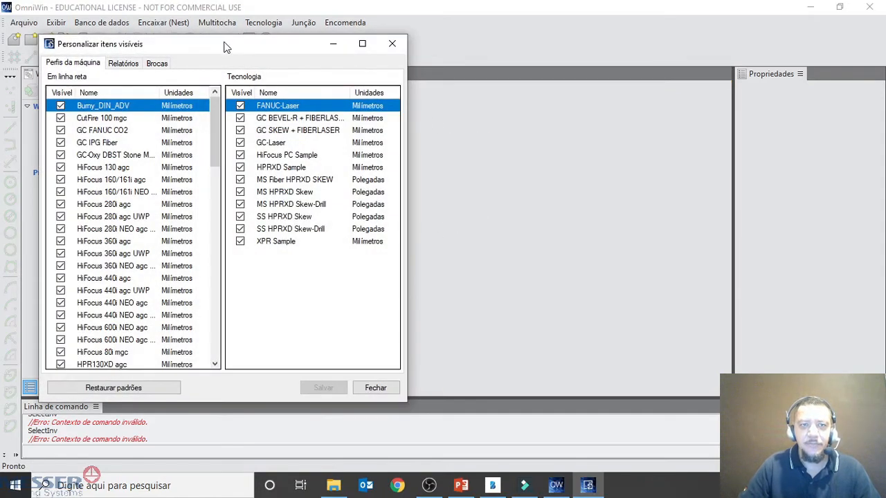
drag(224, 46, 371, 38)
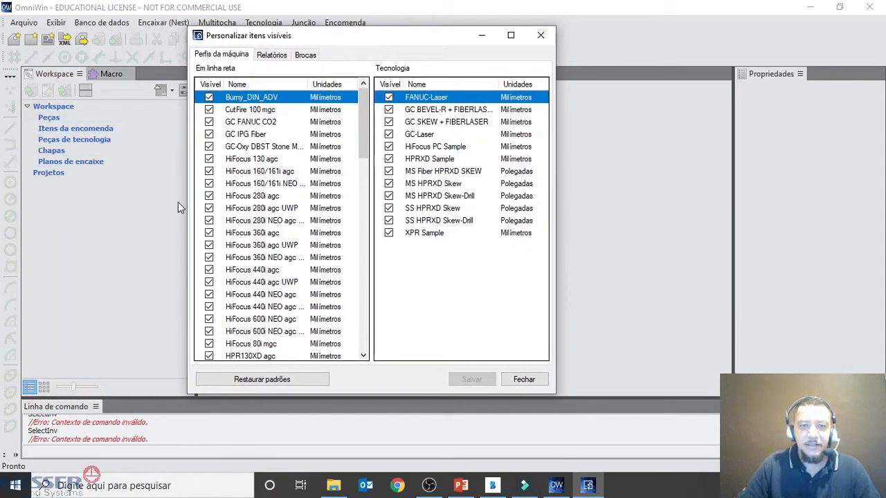
mouse_move(361, 102)
mouse_down()
mouse_move(363, 311)
mouse_move(346, 95)
mouse_up()
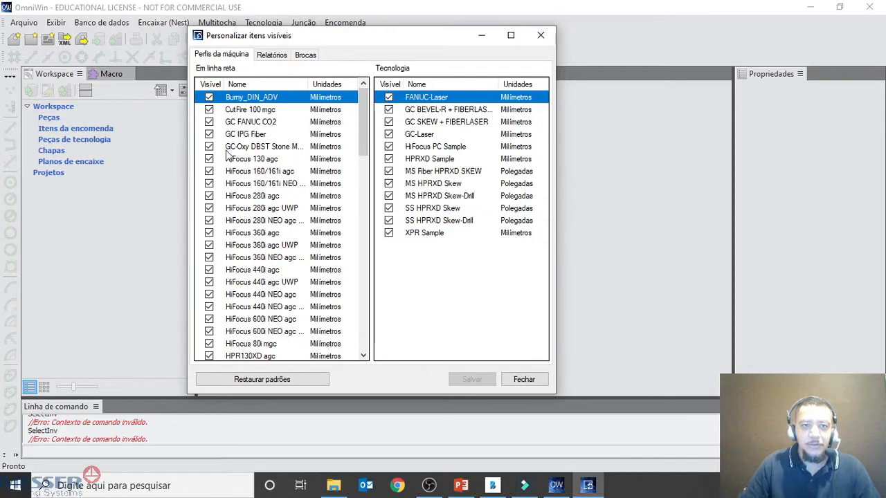
scroll(228, 153, down, 10)
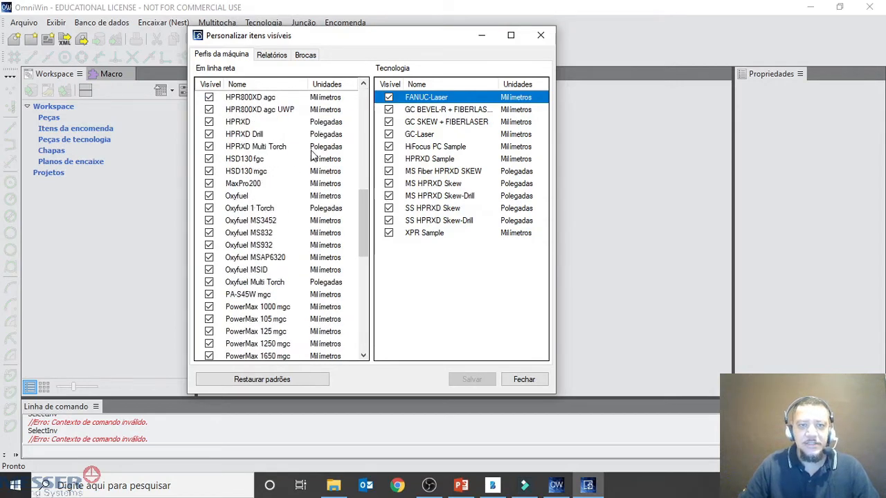
scroll(312, 155, up, 10)
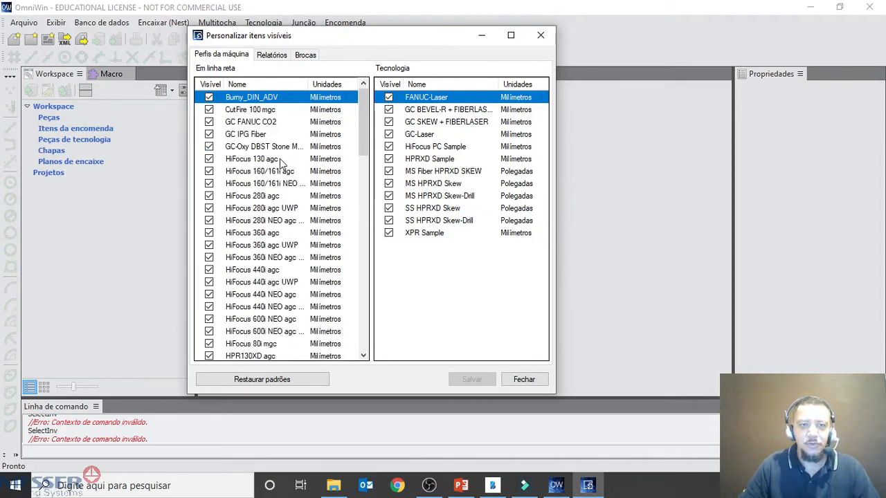
Hide all machine profiles in the Em linha reta list at once.
click(279, 159)
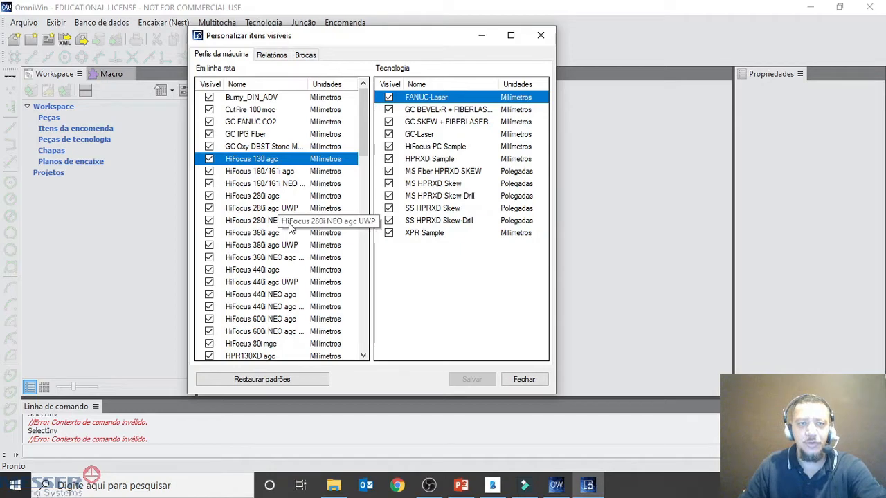
key(ctrl+a)
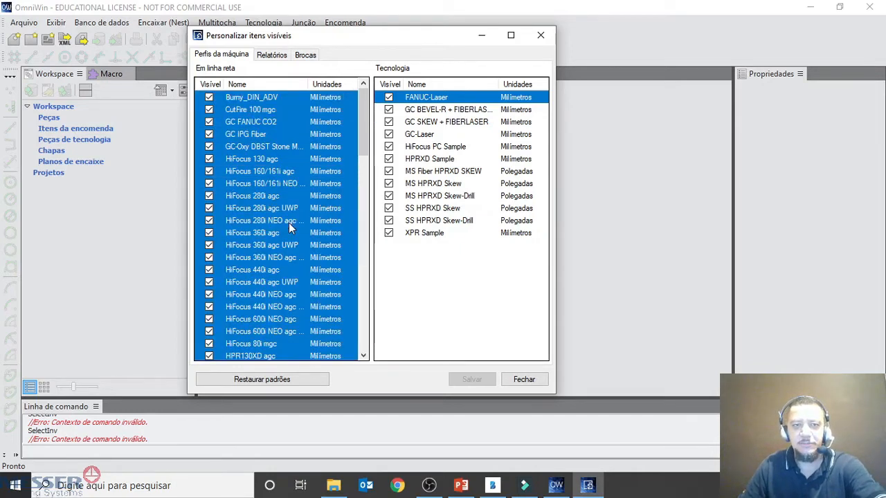
key(space)
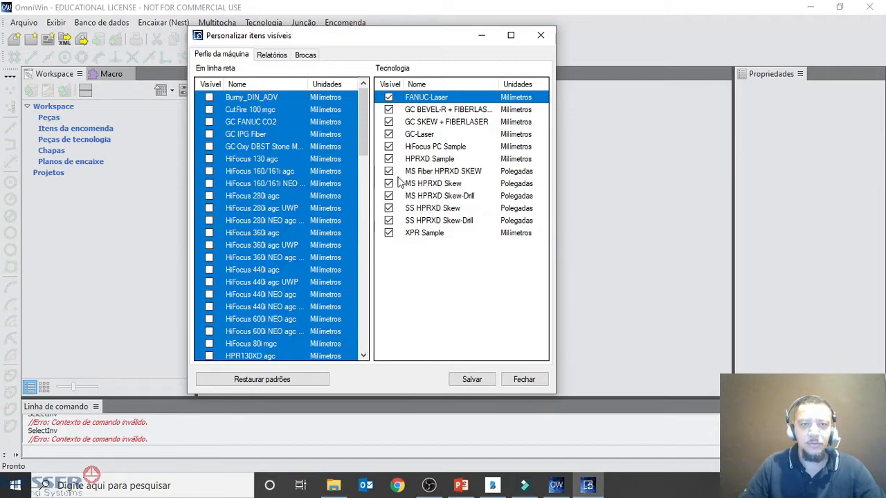
Make the XPR300 Core (Rev. 00N) and millimetre Oxyfuel straight-line machine profiles visible.
click(304, 121)
drag(364, 114, 392, 305)
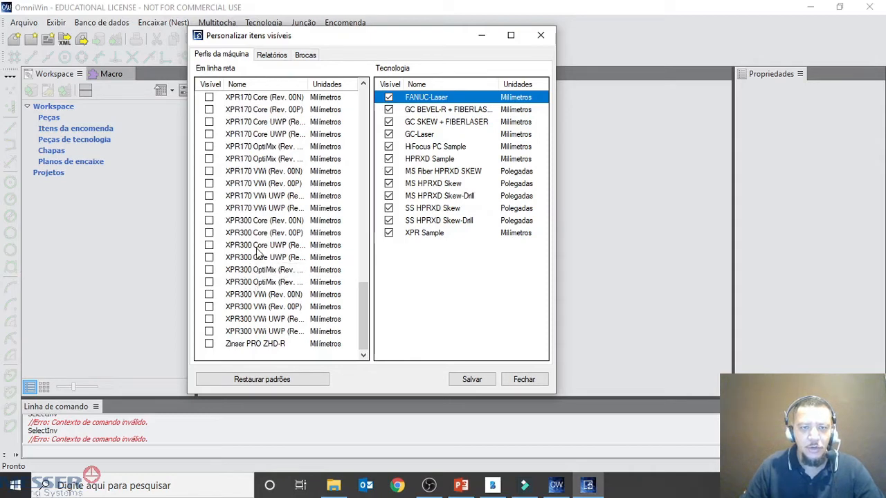
click(256, 223)
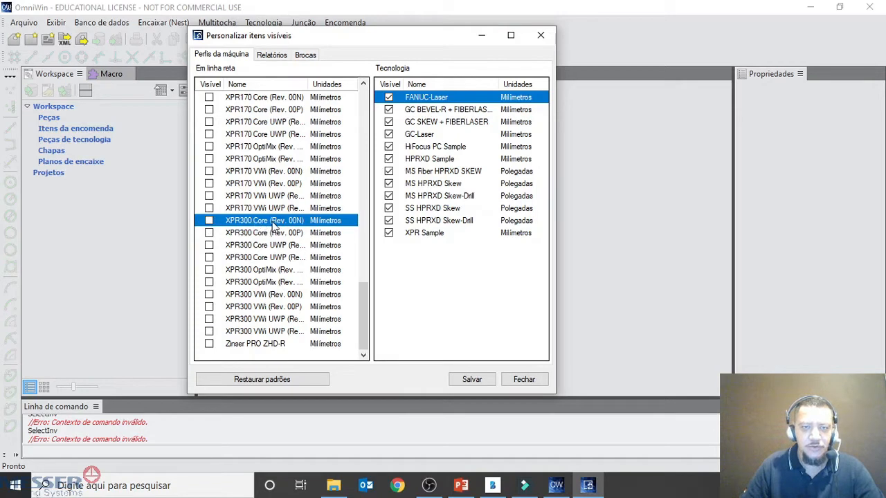
click(208, 220)
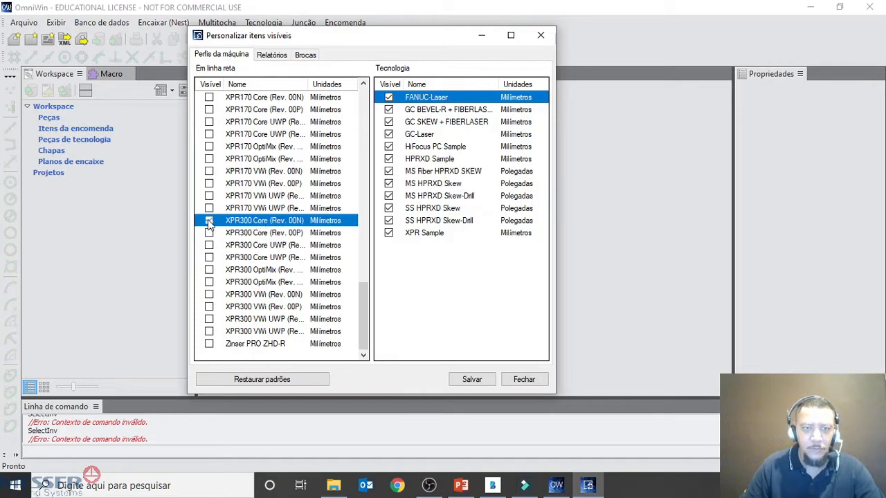
drag(366, 305, 360, 209)
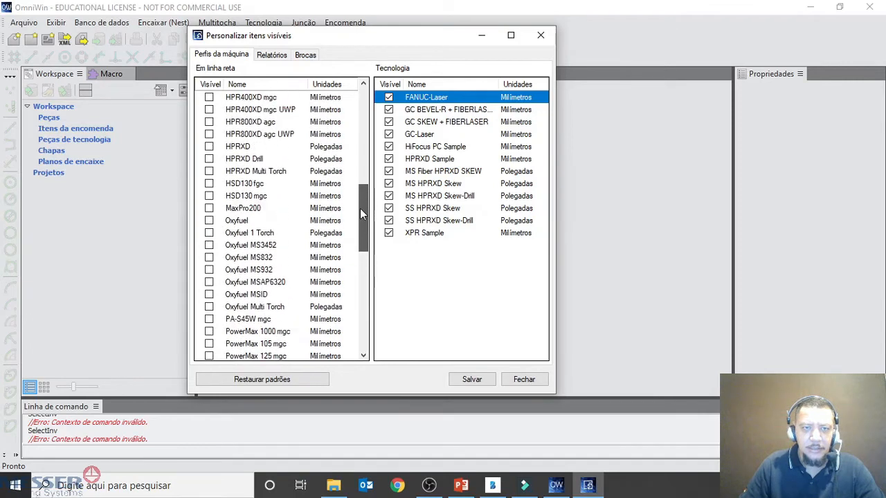
click(208, 220)
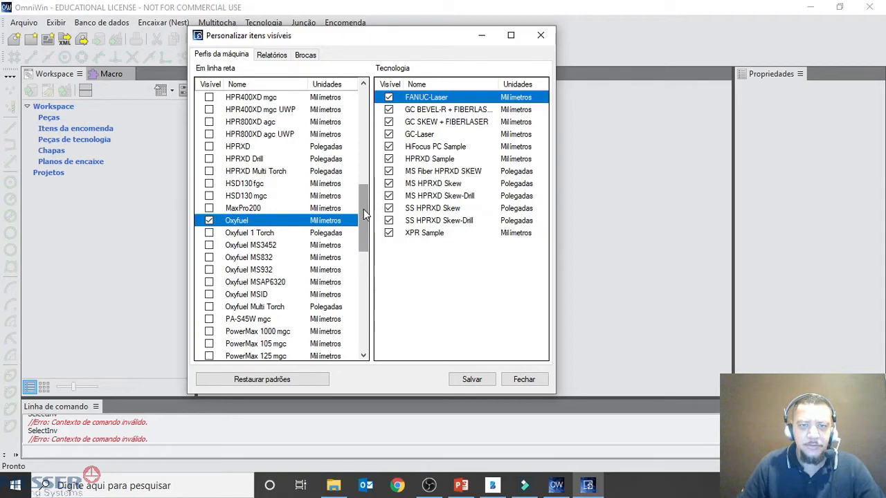
drag(363, 210, 369, 235)
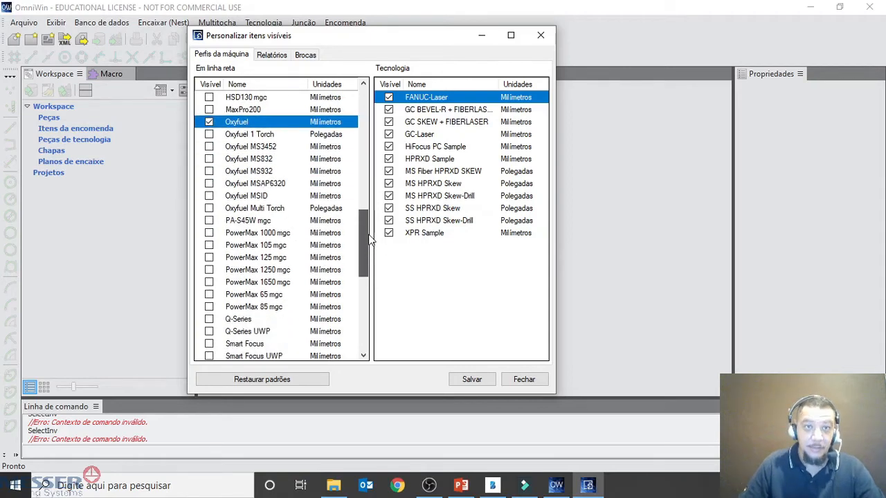
drag(368, 235, 379, 288)
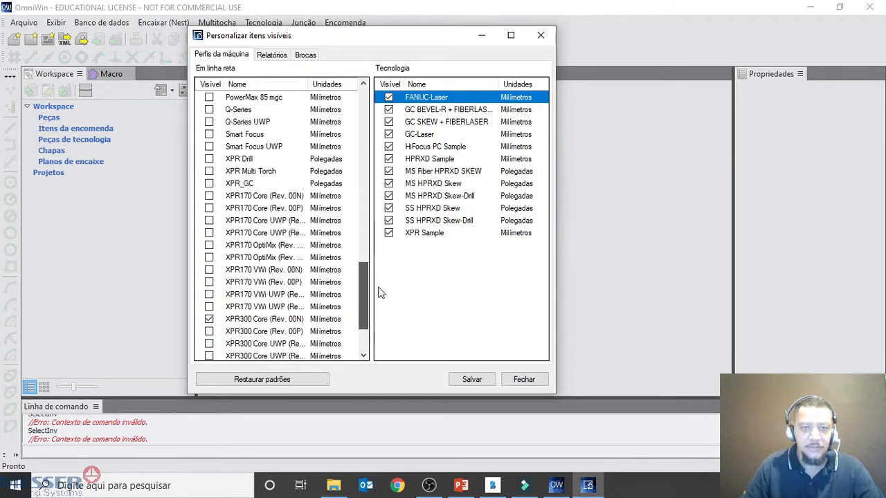
Hide all machine profiles in the Tecnologia list except XPR Sample.
click(449, 183)
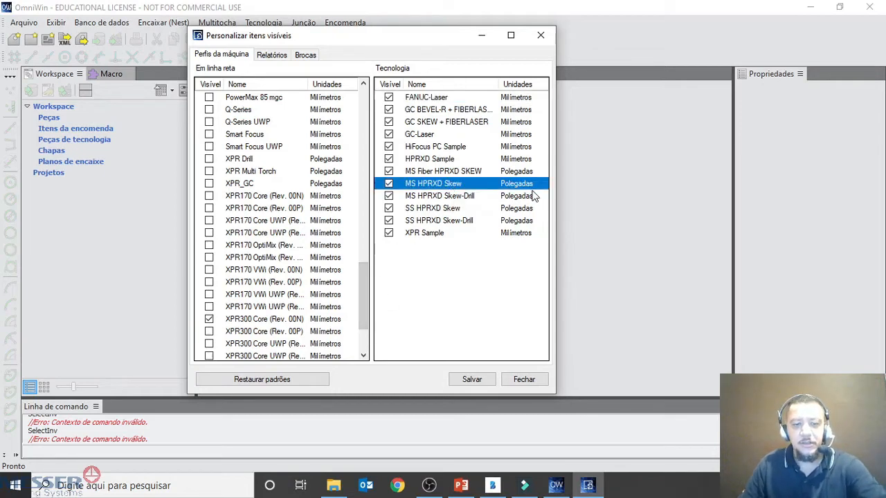
key(ctrl+a)
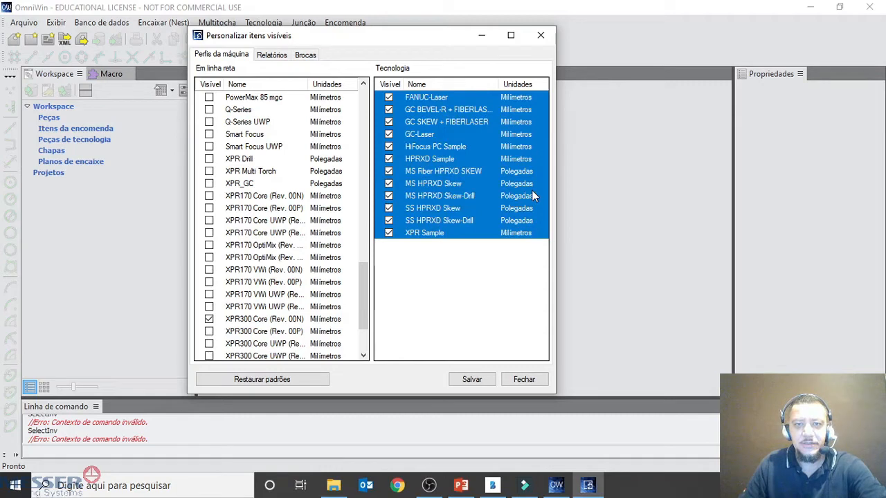
key(space)
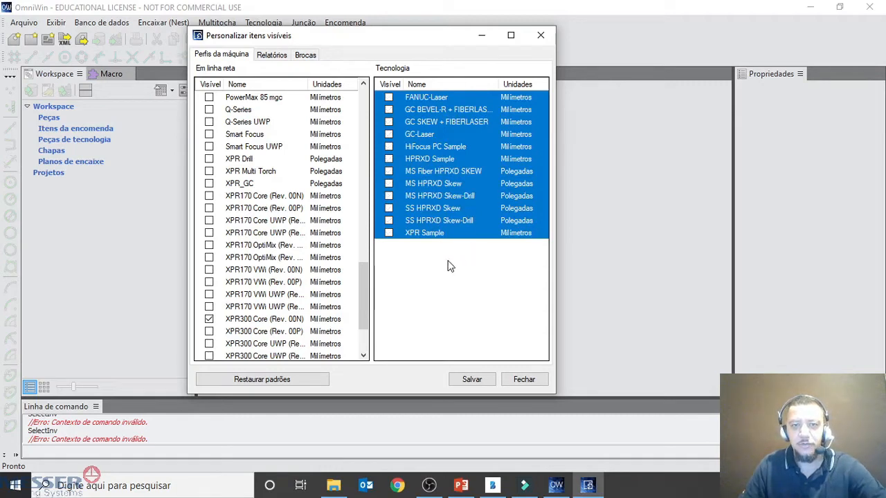
click(439, 159)
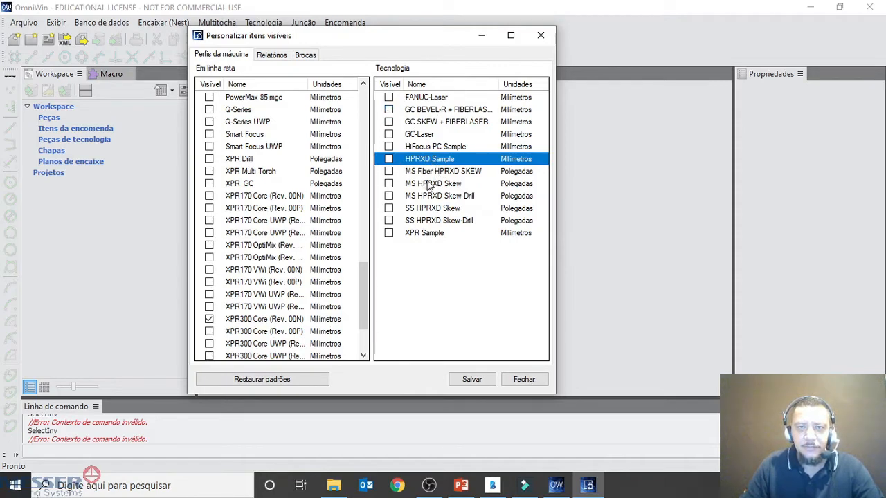
click(389, 233)
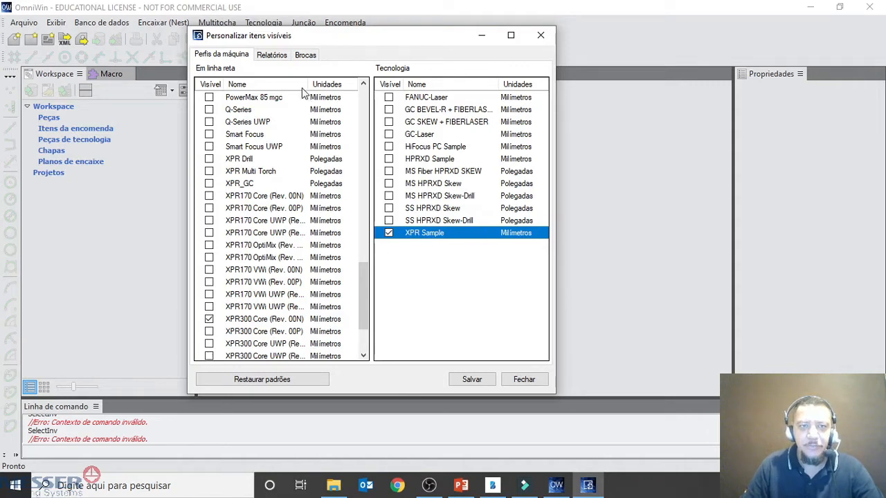
Review the available reports and the drill data, and return to the machine profiles.
click(272, 57)
mouse_move(548, 93)
mouse_down()
mouse_move(563, 241)
mouse_move(541, 92)
mouse_up()
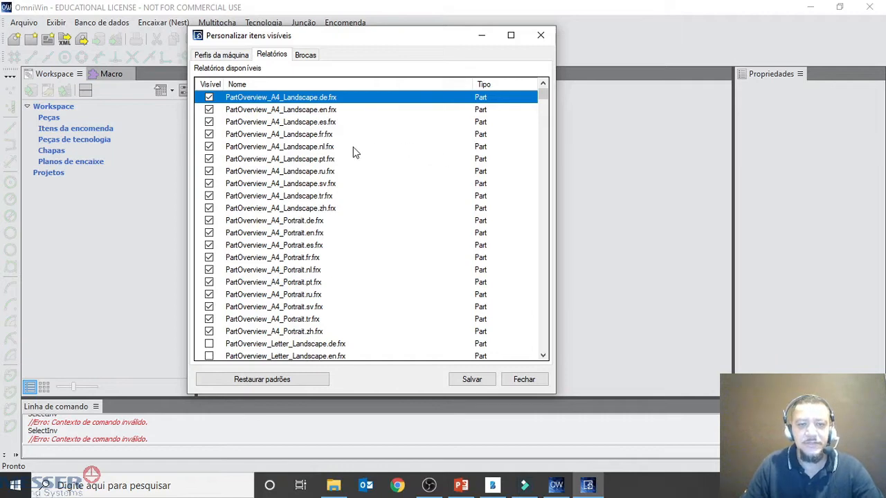
click(309, 58)
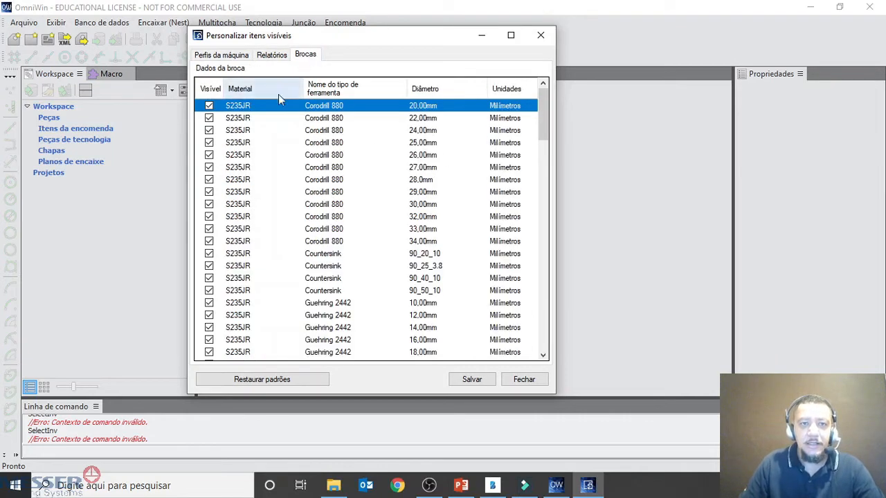
mouse_move(544, 122)
mouse_down()
mouse_move(575, 312)
mouse_move(544, 110)
mouse_up()
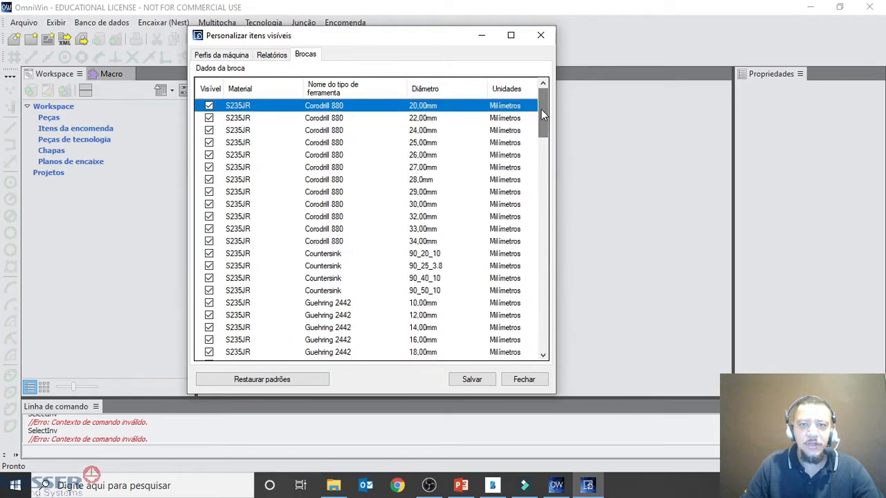
click(201, 56)
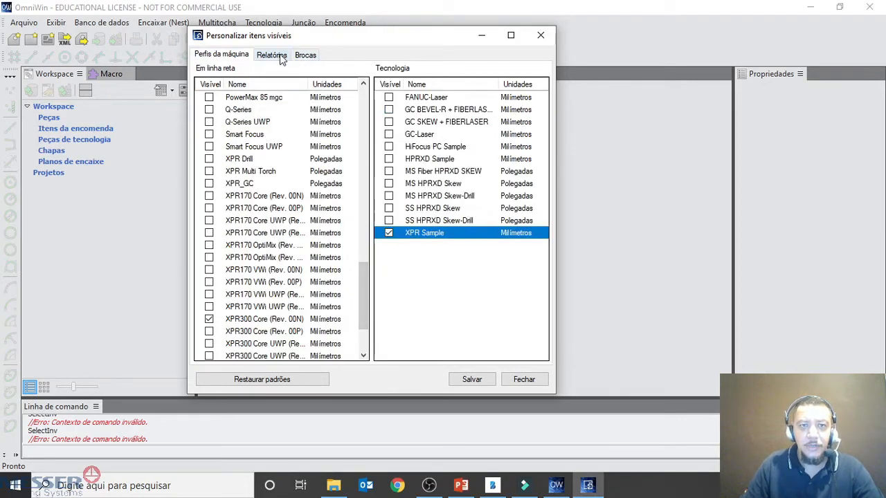
Hide all drills in the drill data list at once and check the whole list through to the Mild Steel entries.
click(305, 55)
click(325, 158)
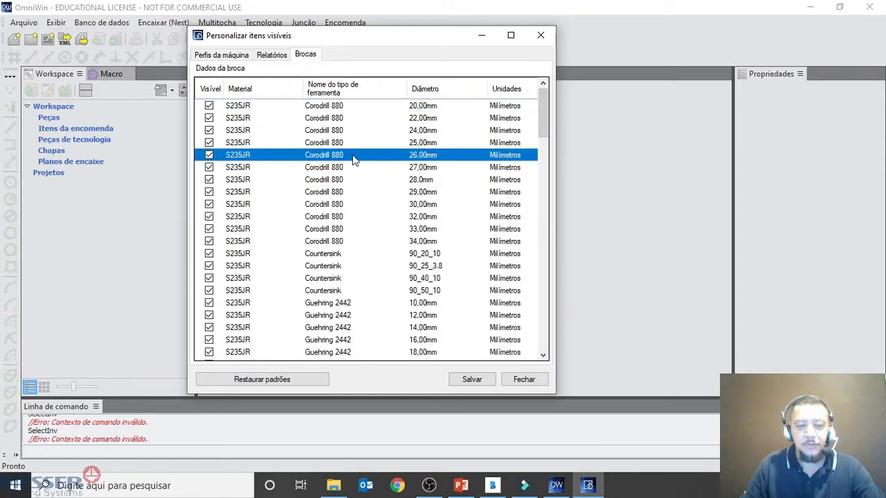
key(ctrl+a)
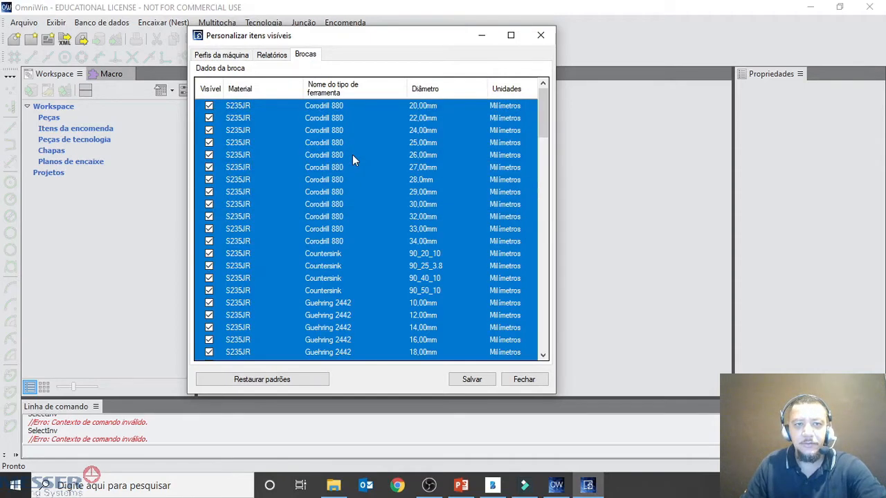
key(space)
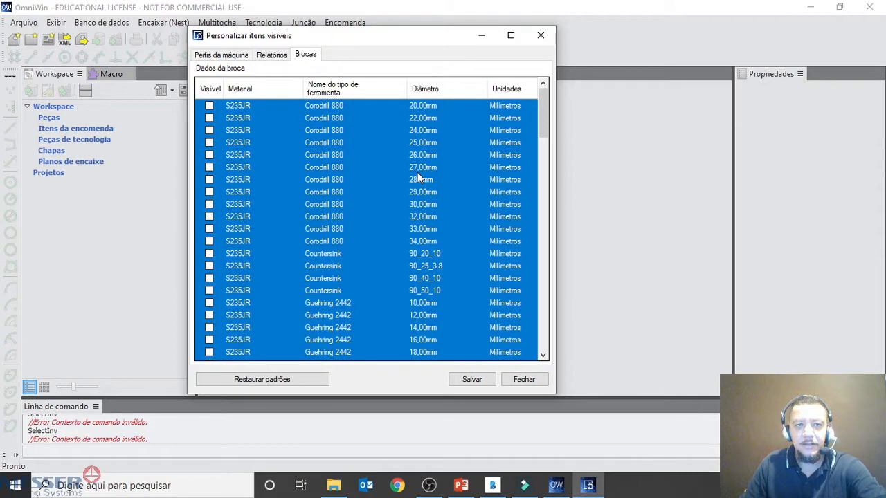
scroll(366, 184, down, 20)
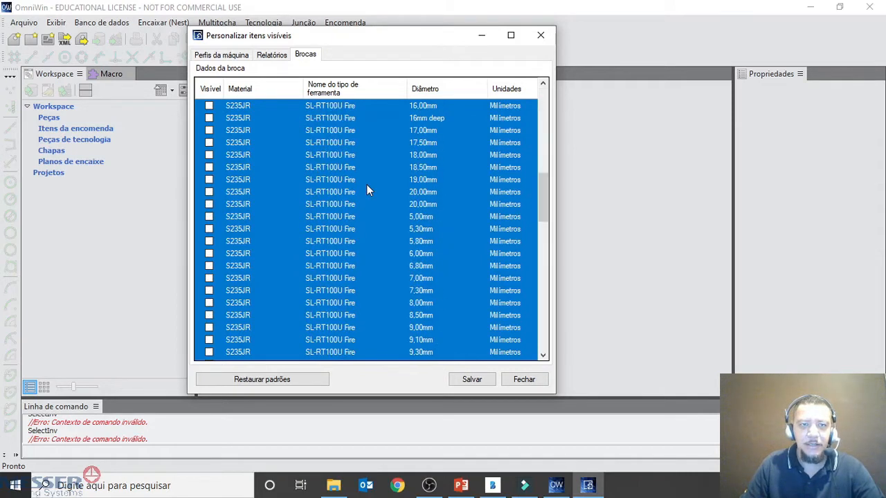
scroll(366, 184, down, 8)
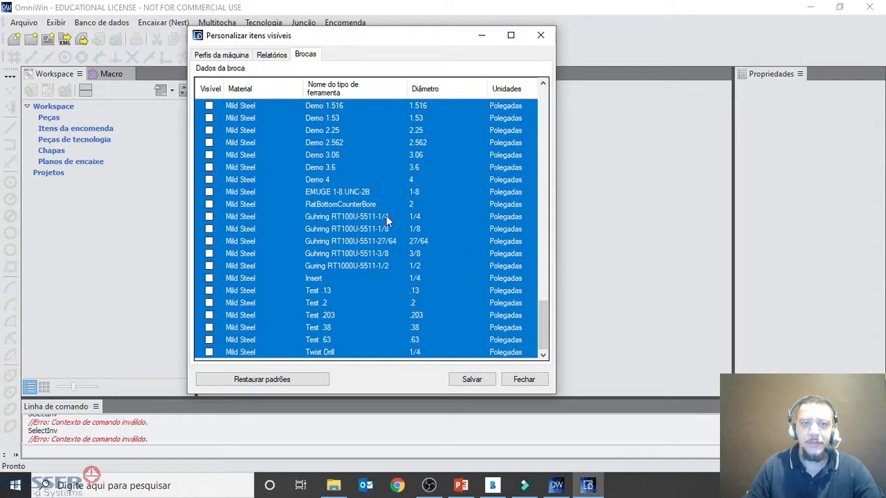
Save the visible-item settings and close the customization dialog.
click(473, 380)
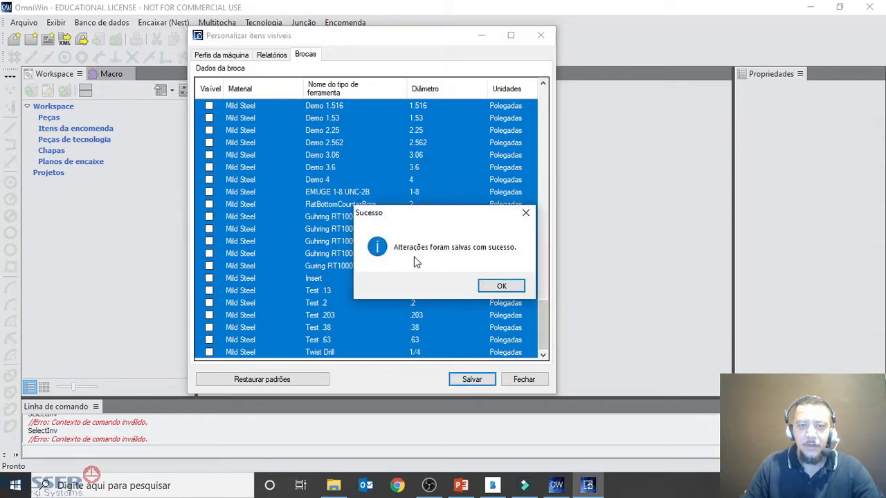
click(509, 287)
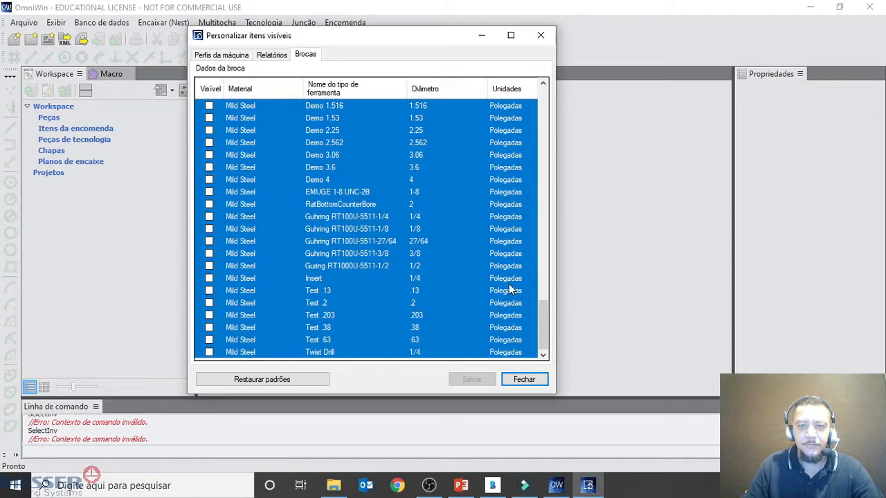
click(525, 380)
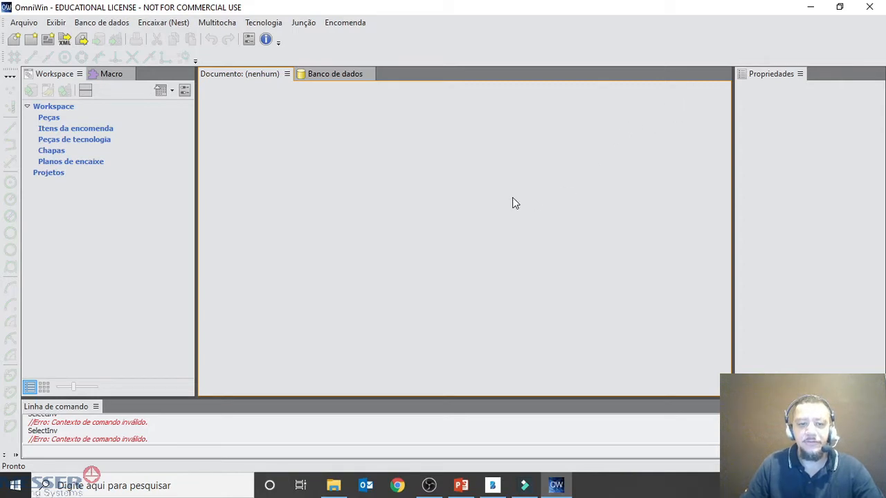
Restart OmniWin 2021 and open its program options.
click(870, 8)
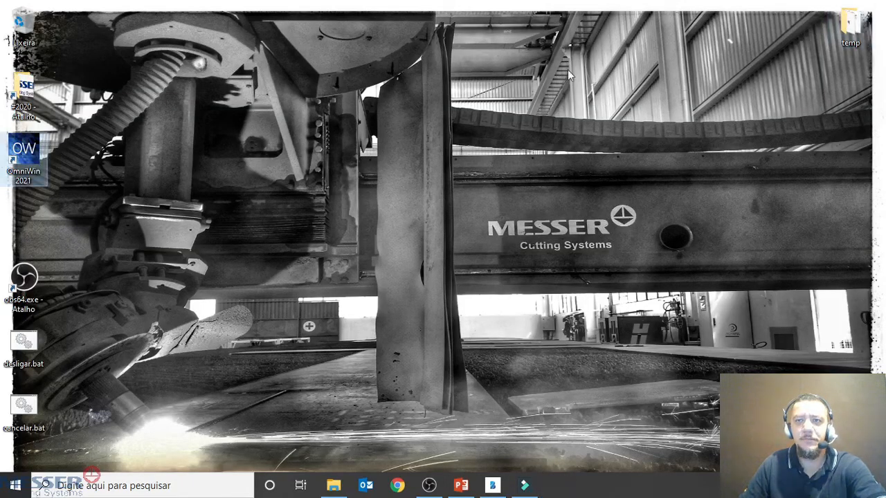
double_click(21, 158)
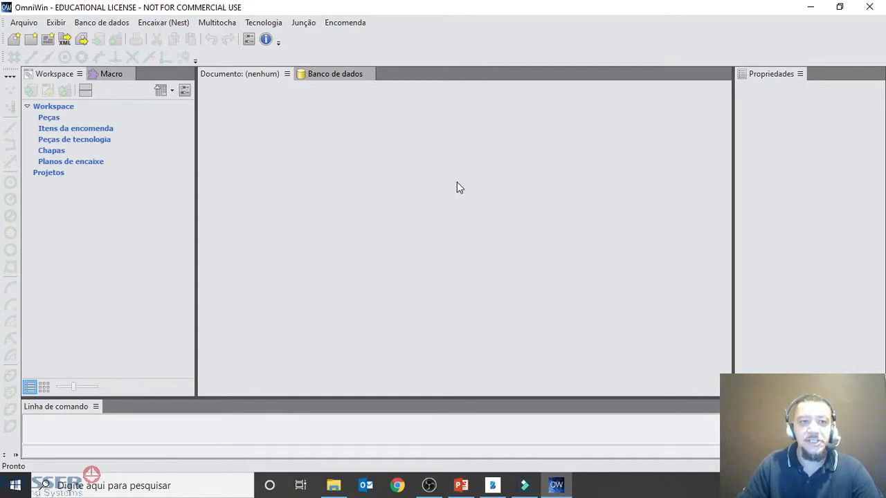
click(53, 24)
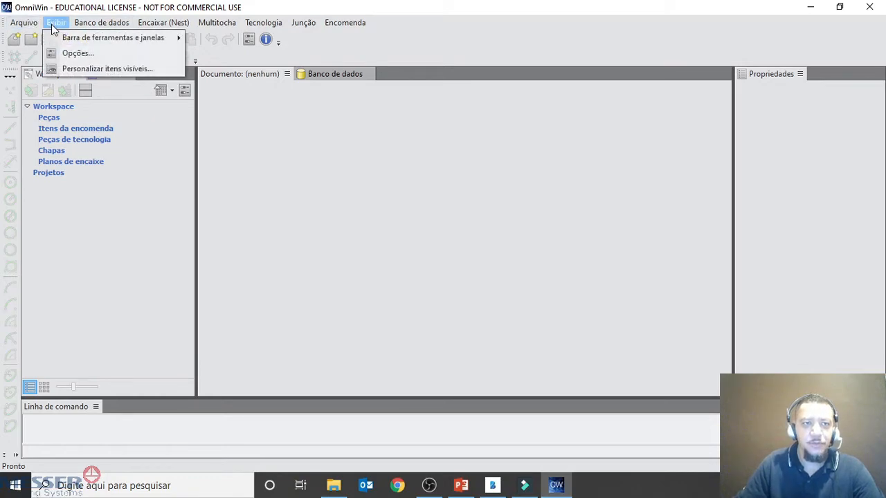
click(146, 54)
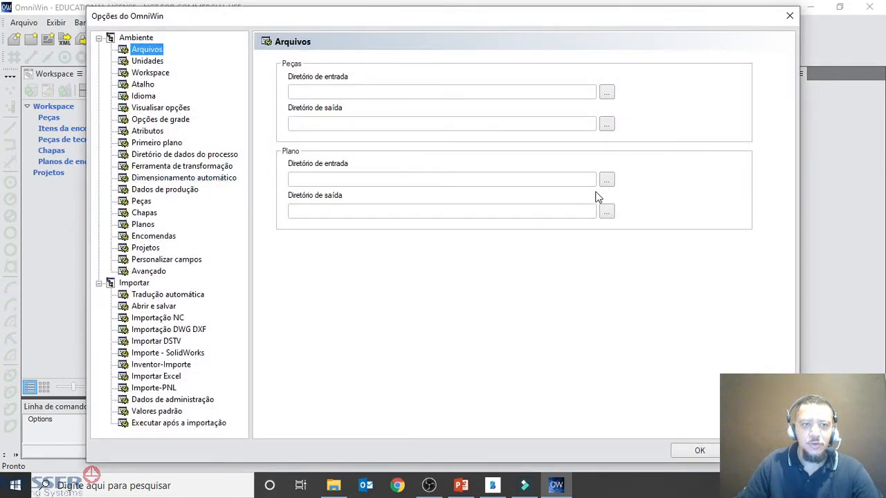
Circle the Ambiente and Importar categories in red with the screen annotation pen, and clear the marks.
key(ctrl+alt+g)
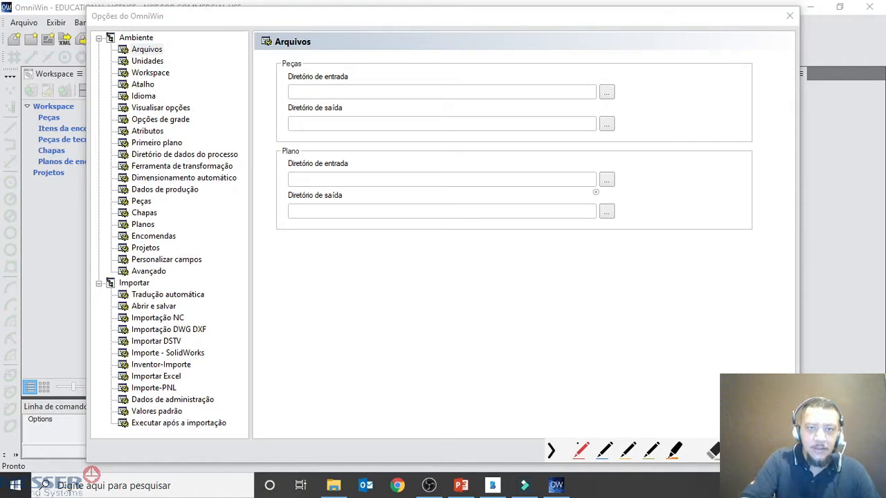
mouse_move(151, 28)
mouse_down()
mouse_move(126, 18)
mouse_move(111, 57)
mouse_move(151, 25)
mouse_up()
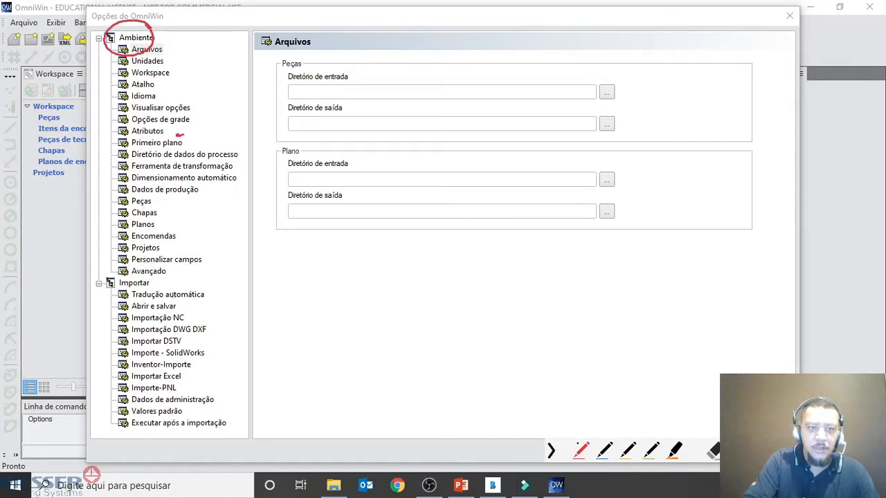
mouse_move(137, 265)
mouse_down()
mouse_move(105, 290)
mouse_move(156, 284)
mouse_move(129, 263)
mouse_up()
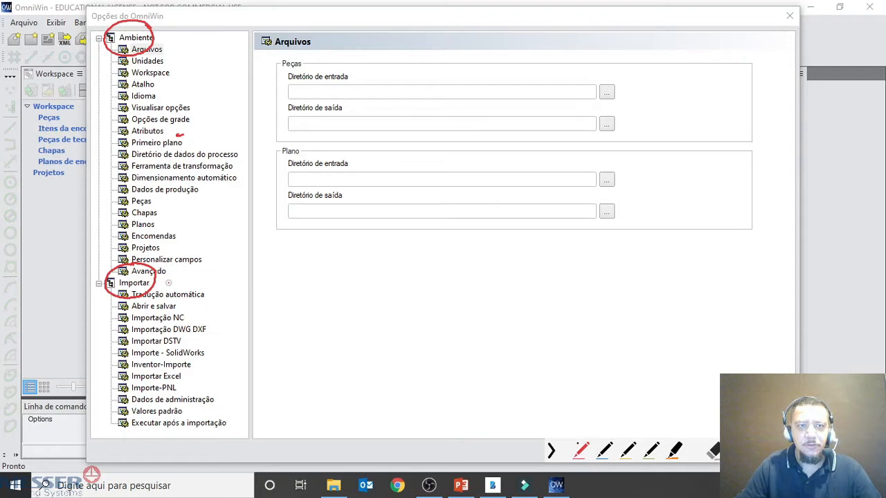
key(Escape)
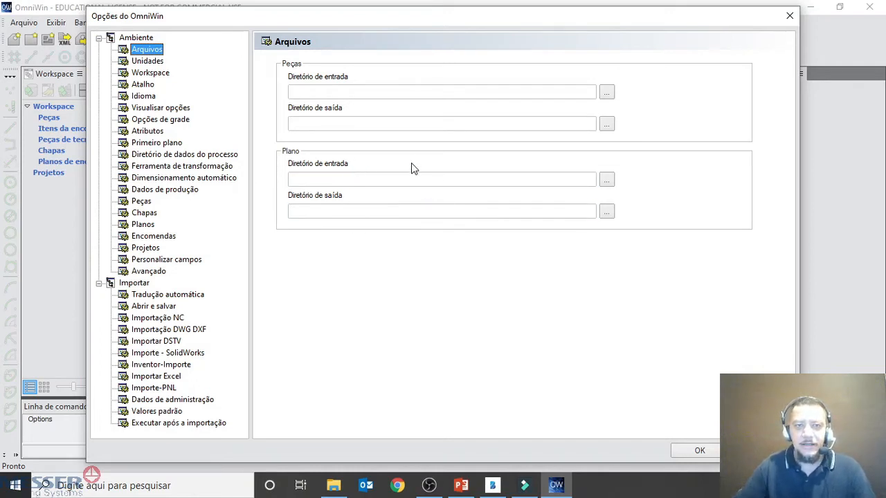
Set the input directory for parts (Peças) to the desenhos folder inside temp on the desktop.
click(607, 92)
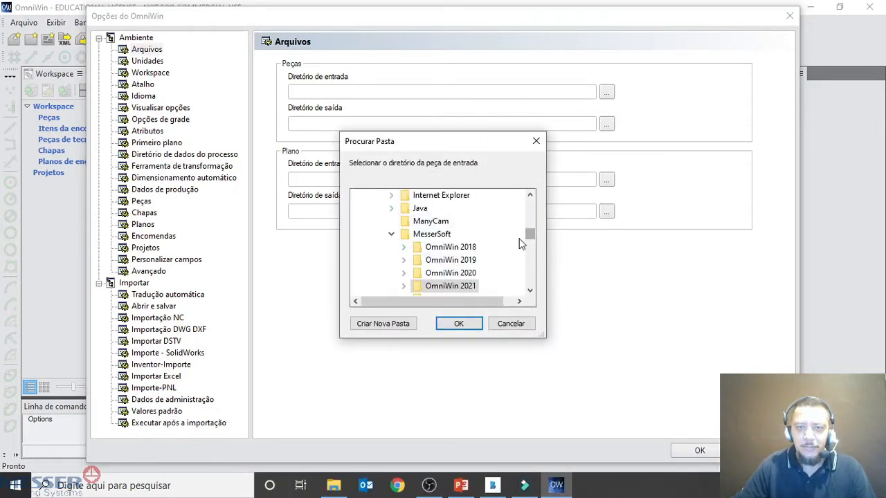
drag(533, 236, 533, 207)
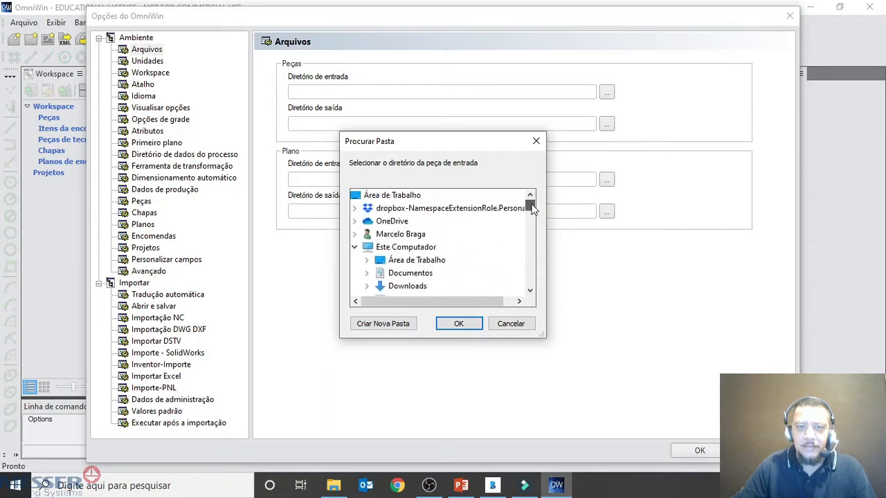
click(429, 262)
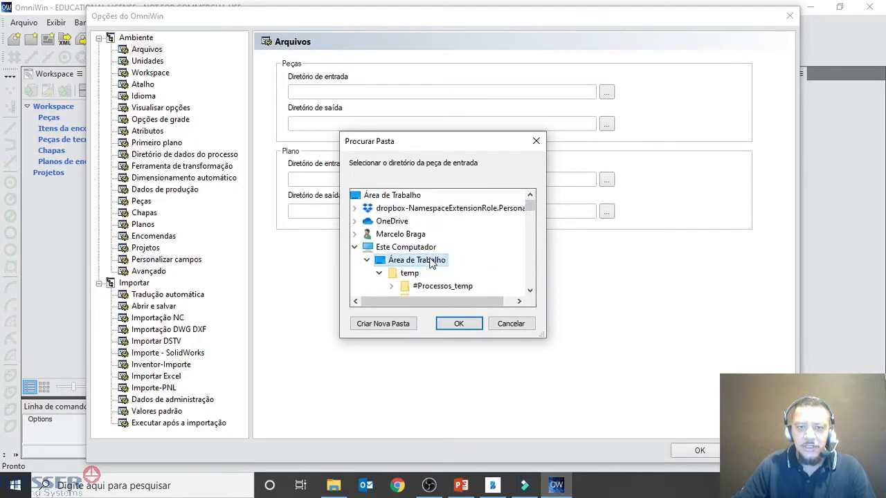
click(409, 275)
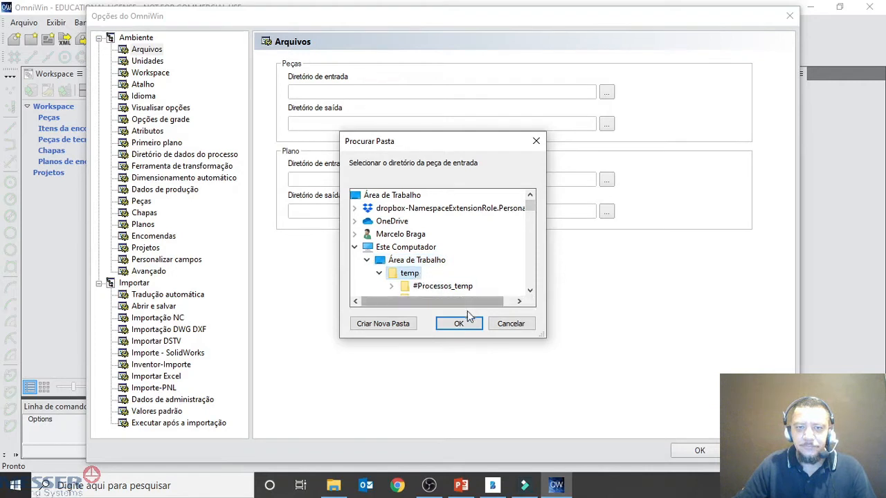
click(530, 291)
click(531, 290)
click(530, 291)
click(531, 291)
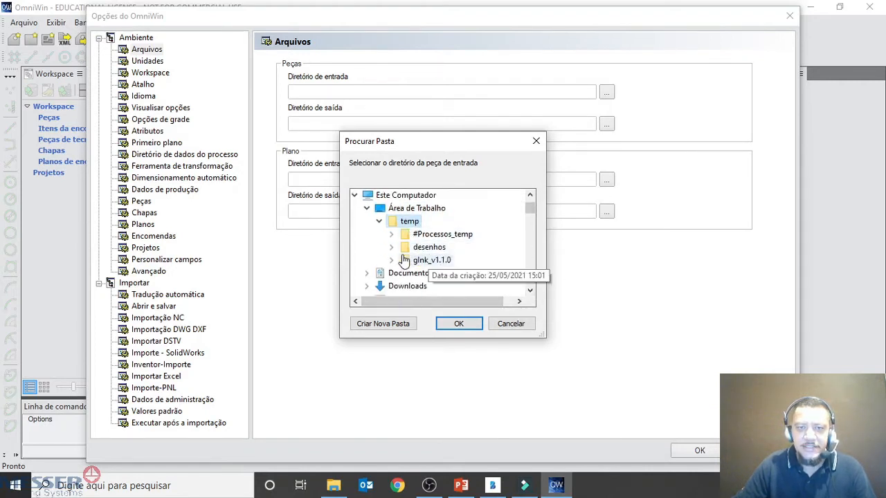
click(429, 247)
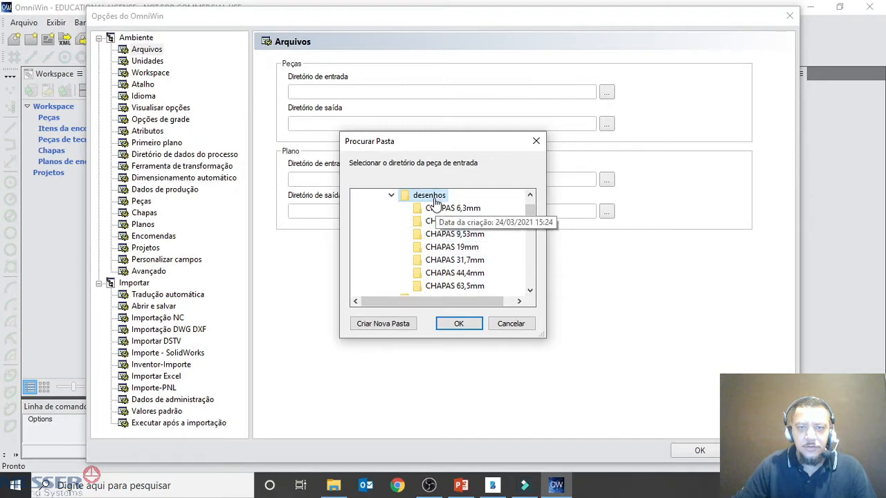
click(459, 324)
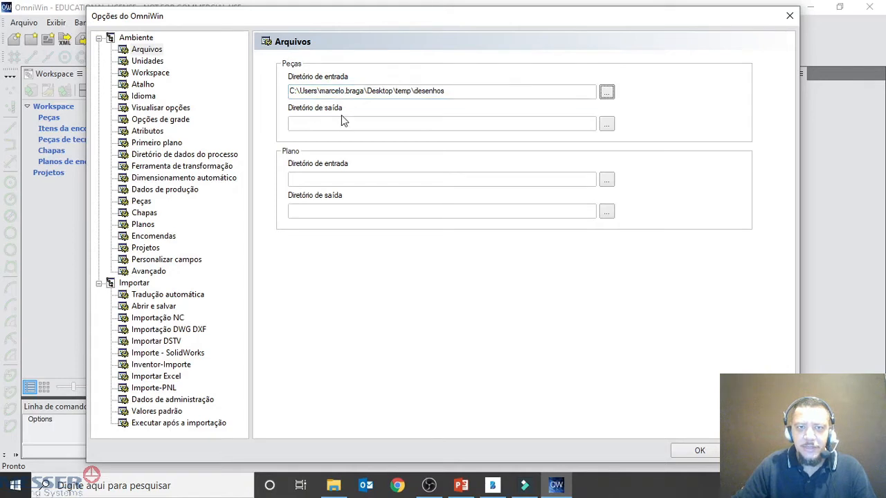
Set the output directory for parts (Peças) to C:\Program Files (x86)\MesserSoft\OmniWin 2021\Data.
click(606, 124)
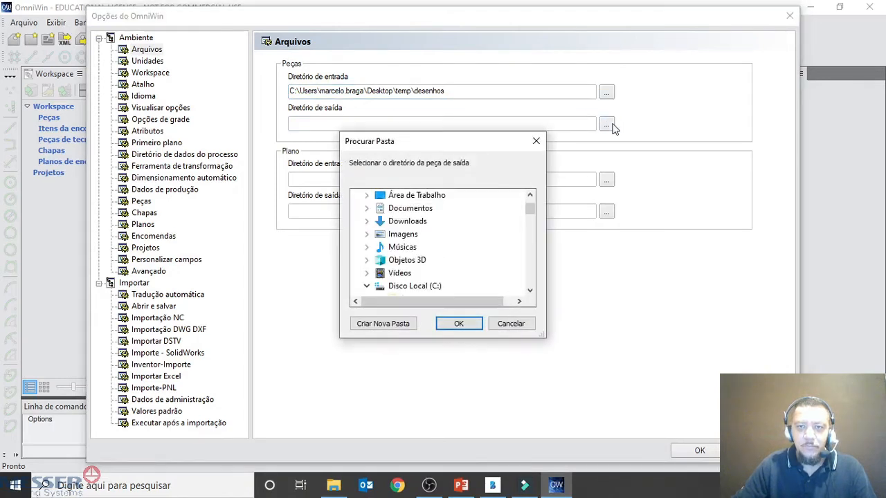
drag(529, 209, 530, 214)
scroll(449, 231, up, 4)
scroll(450, 236, down, 4)
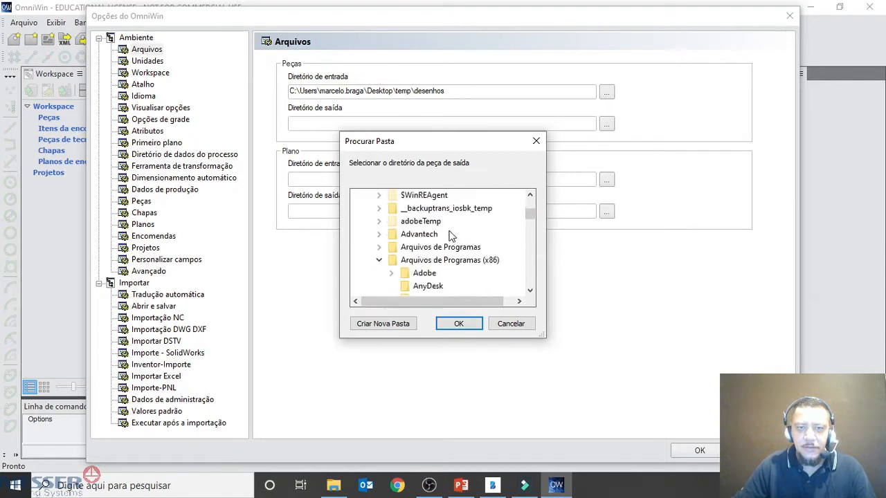
scroll(454, 242, down, 10)
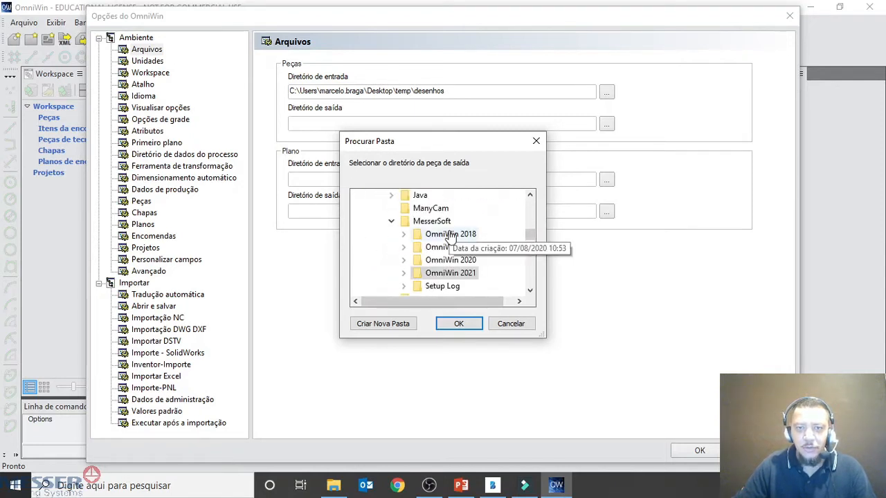
click(483, 272)
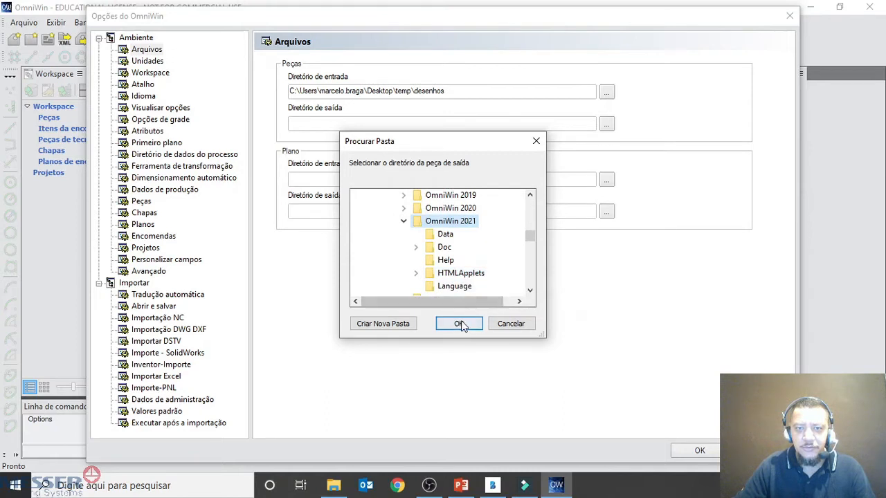
click(445, 234)
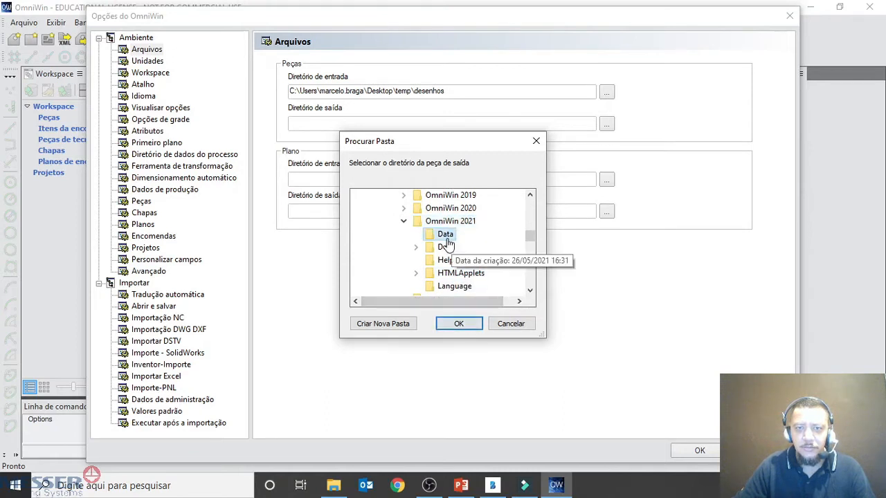
click(460, 324)
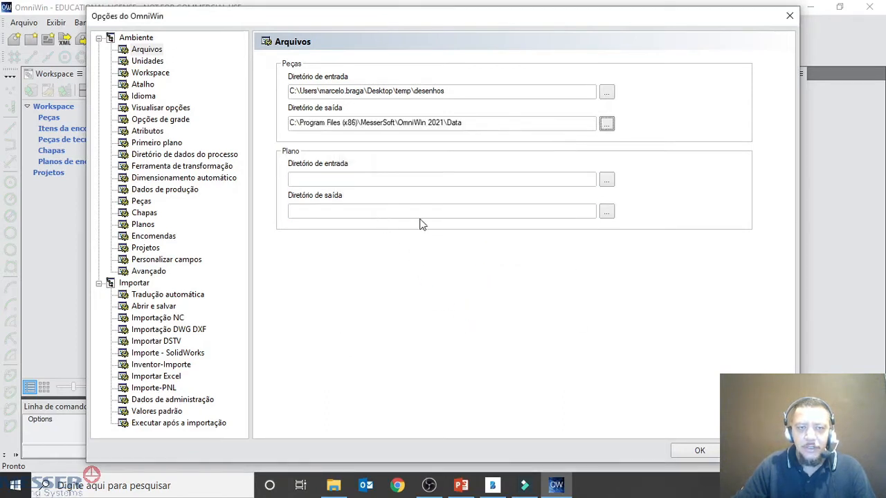
Set the input directory for plans (Plano) to temp\#Processos_temp\treinamento_OW on the desktop.
click(607, 179)
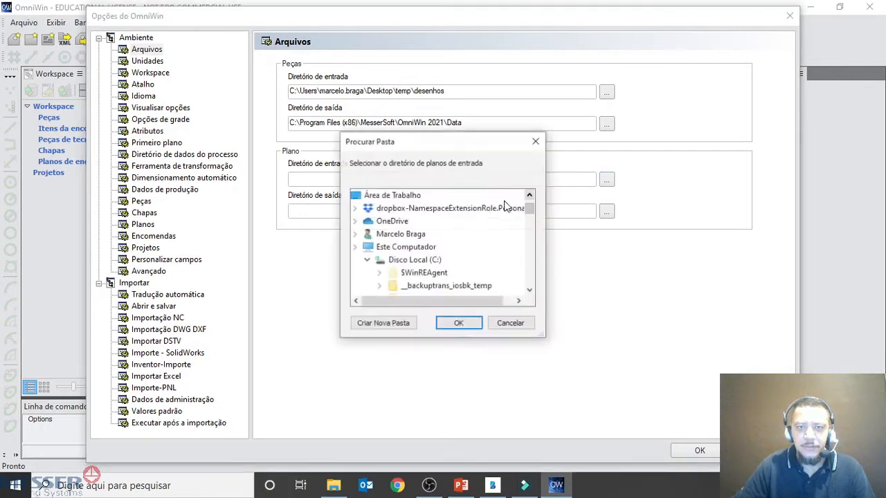
scroll(467, 270, up, 2)
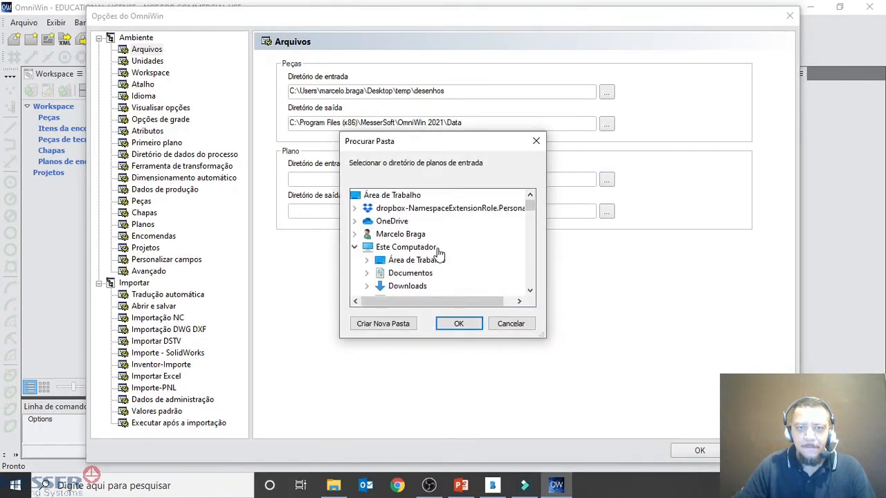
click(411, 259)
scroll(465, 255, down, 1)
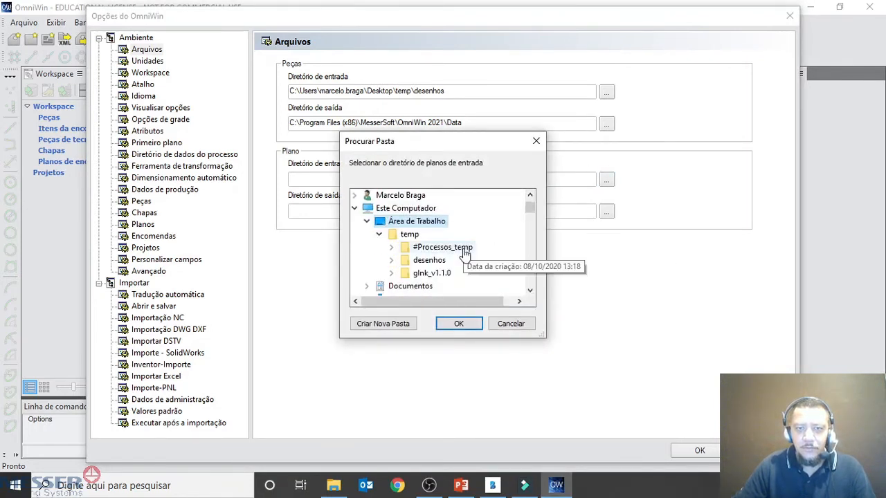
click(456, 251)
scroll(474, 269, up, 1)
scroll(475, 268, down, 3)
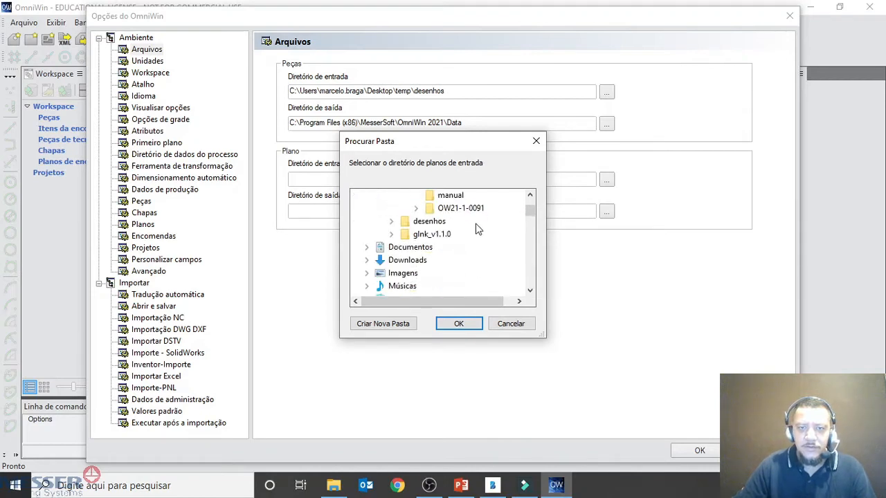
scroll(475, 235, up, 1)
click(462, 222)
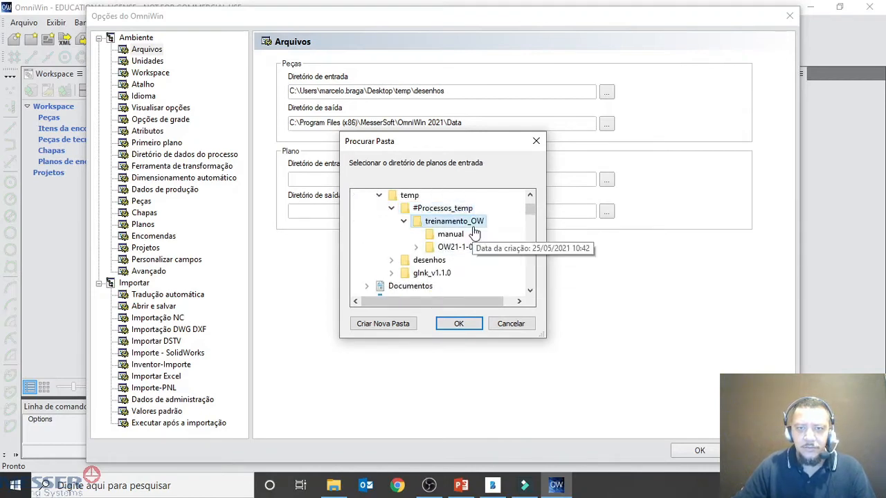
click(459, 323)
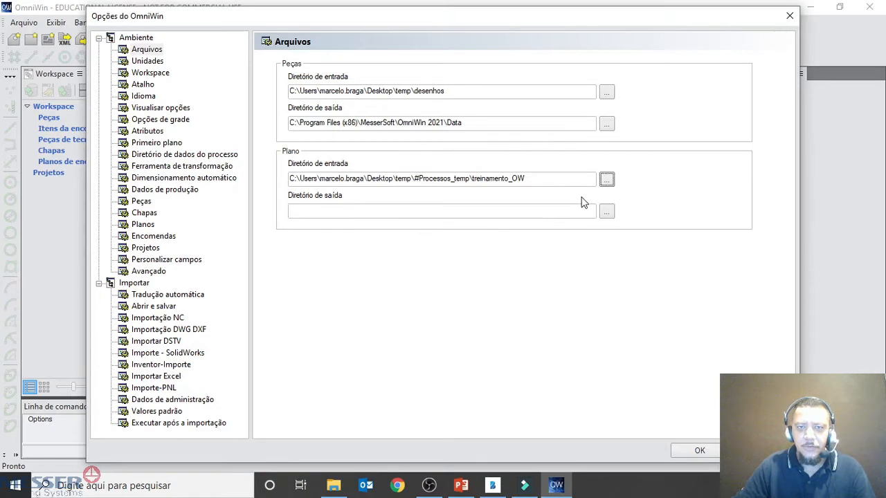
Set the output directory for plans (Plano) to the same treinamento_OW folder path as its input directory.
drag(545, 178, 259, 184)
key(ctrl+c)
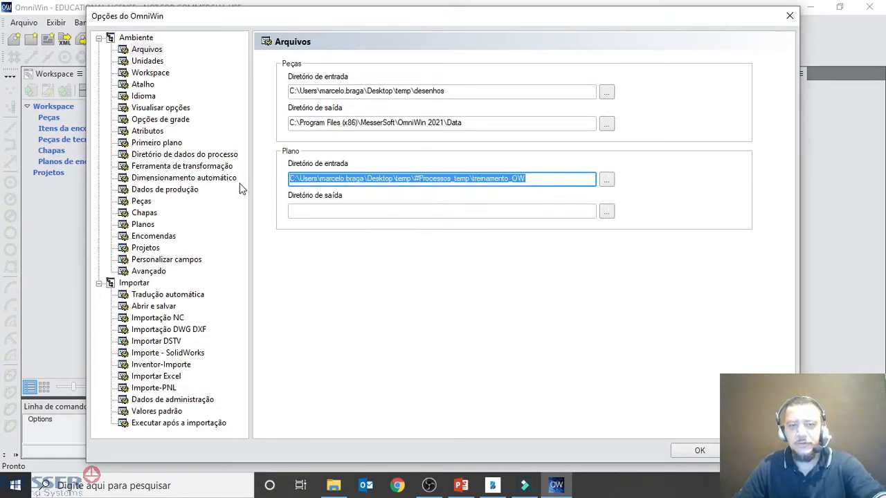
click(313, 213)
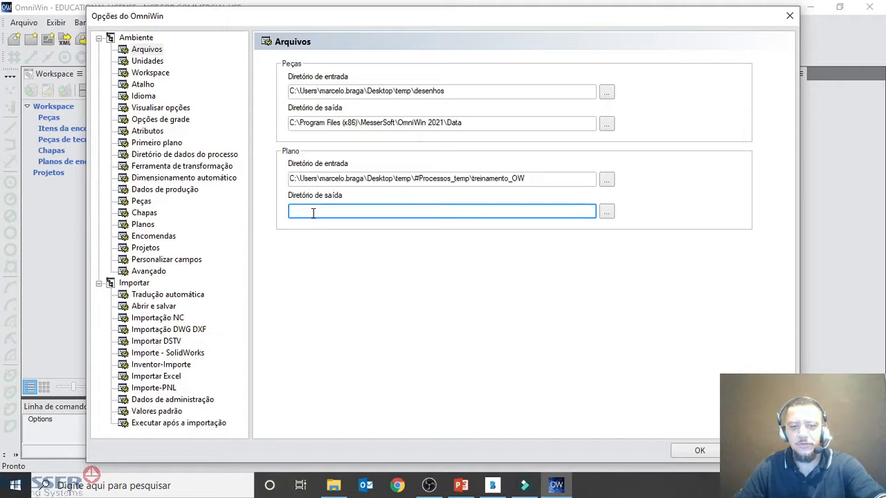
key(ctrl+v)
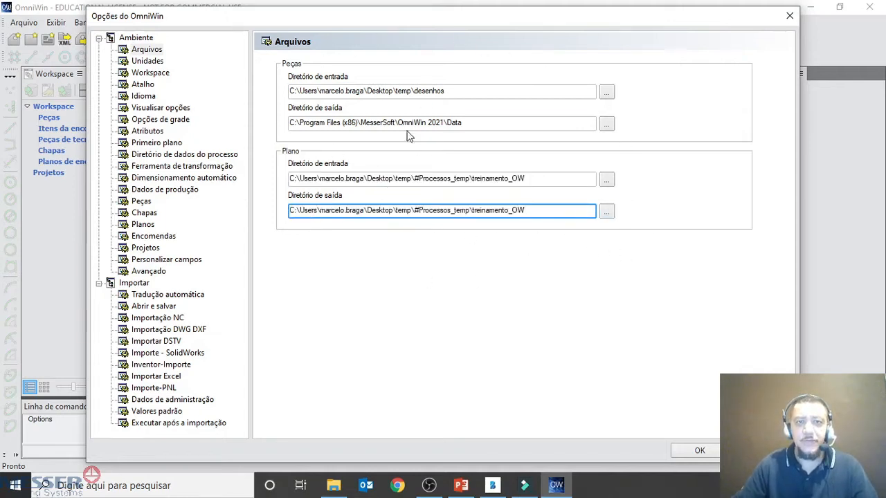
Review the unit options, and choose Material e espessura as the workspace criterion for disabling unsuitable parts in plans.
click(148, 62)
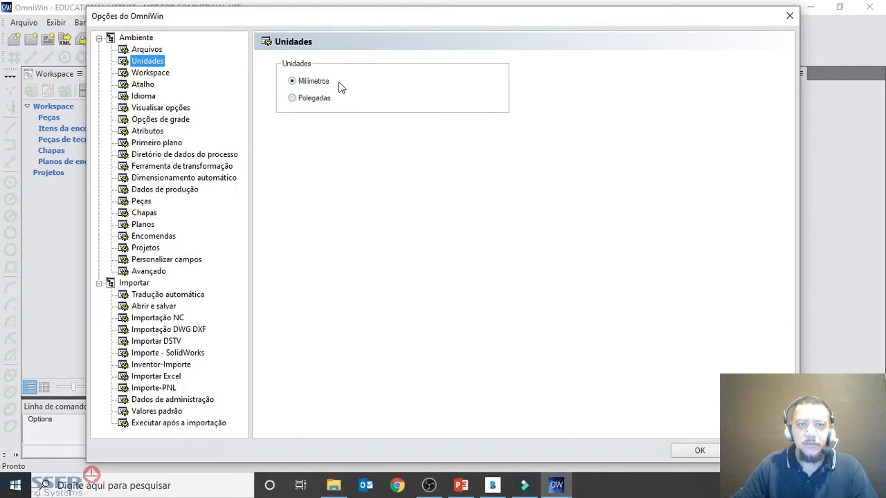
click(292, 97)
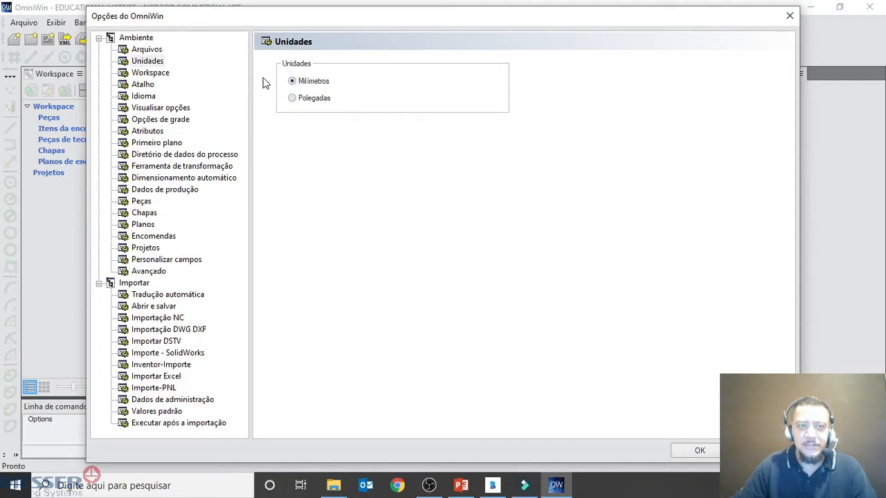
click(156, 73)
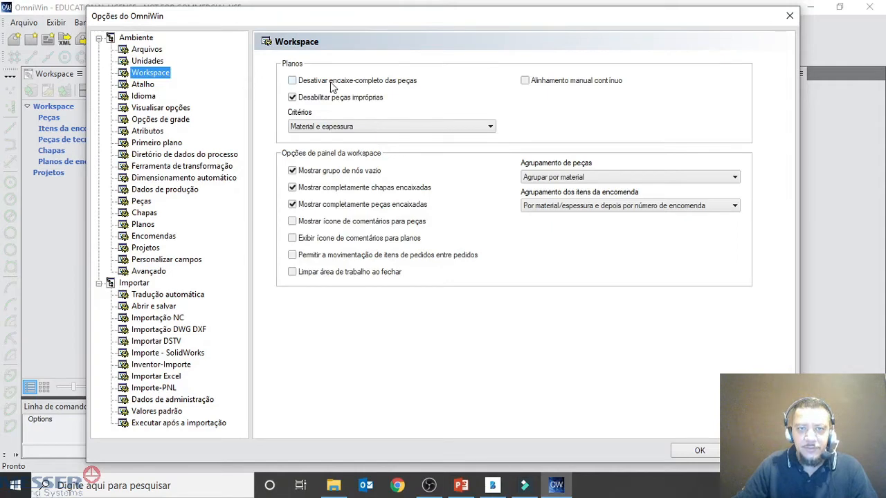
drag(340, 17, 382, 25)
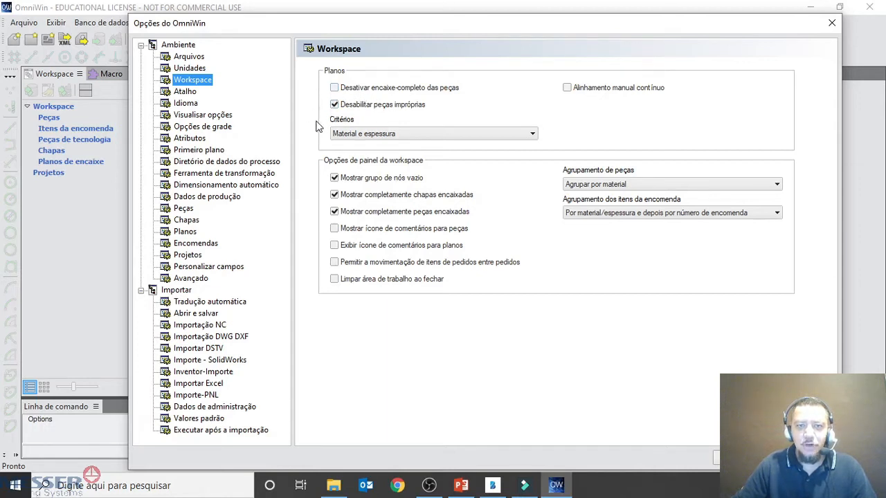
click(401, 132)
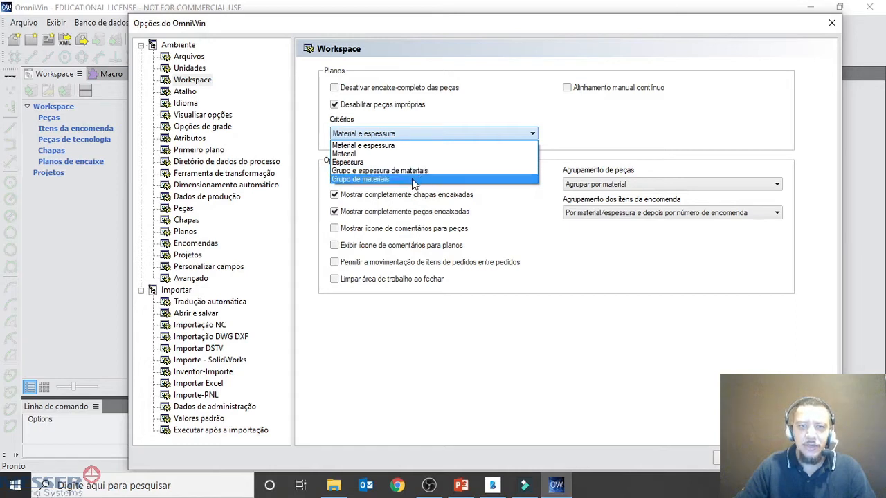
click(425, 146)
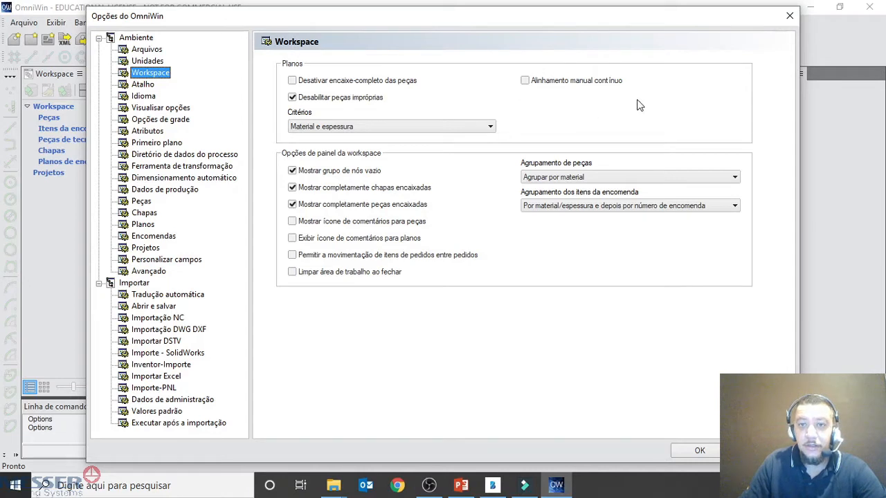
Enable continuous manual alignment (Alinhamento manual contínuo) and the comment icons for parts and plans in the Workspace options.
click(525, 82)
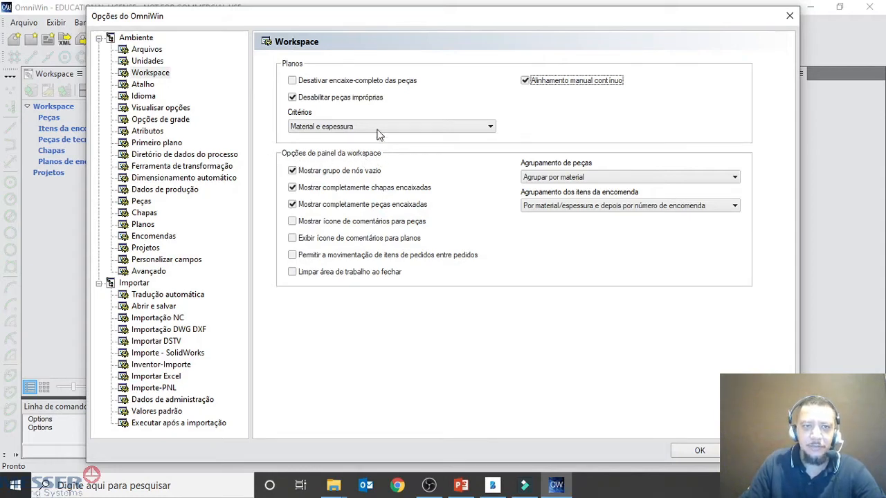
drag(308, 21, 412, 25)
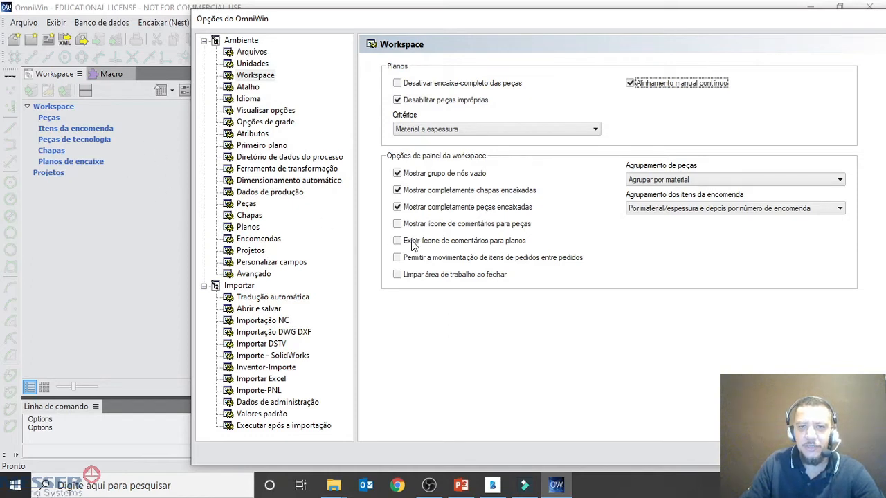
click(397, 225)
click(398, 241)
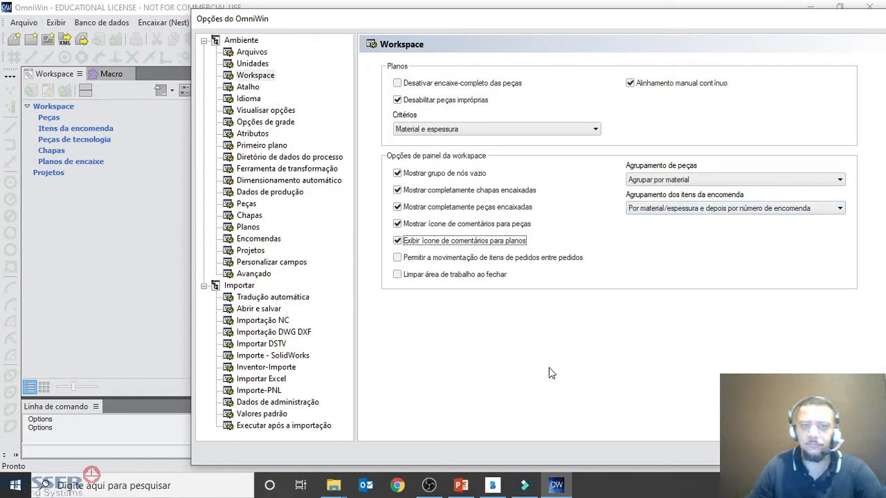
Assign the shortcut letter u to the ADDMACROLI command.
click(248, 88)
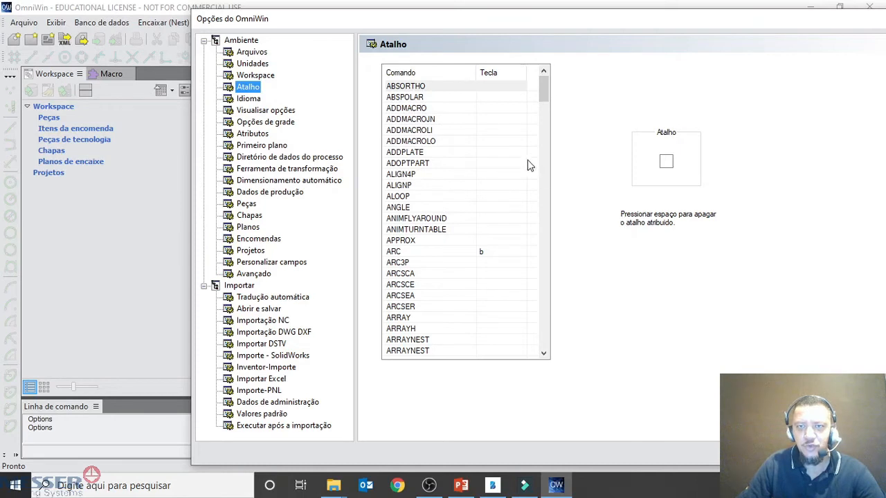
click(404, 130)
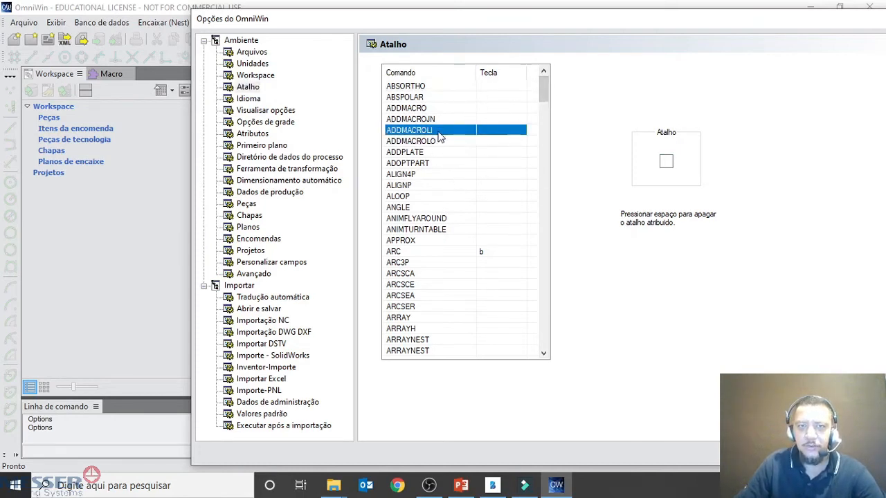
click(666, 162)
key(u)
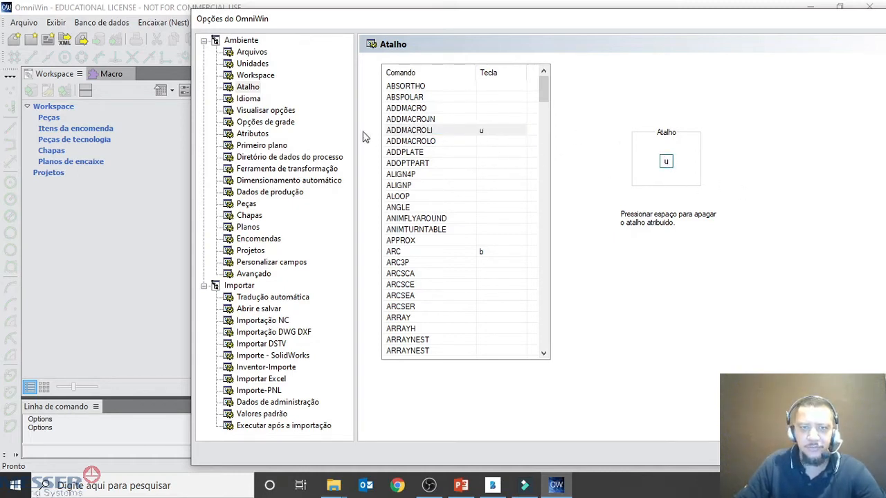
Examine the option pages for language, display, grid, line attributes, foreground colours, process data directory and transformation tool.
click(237, 100)
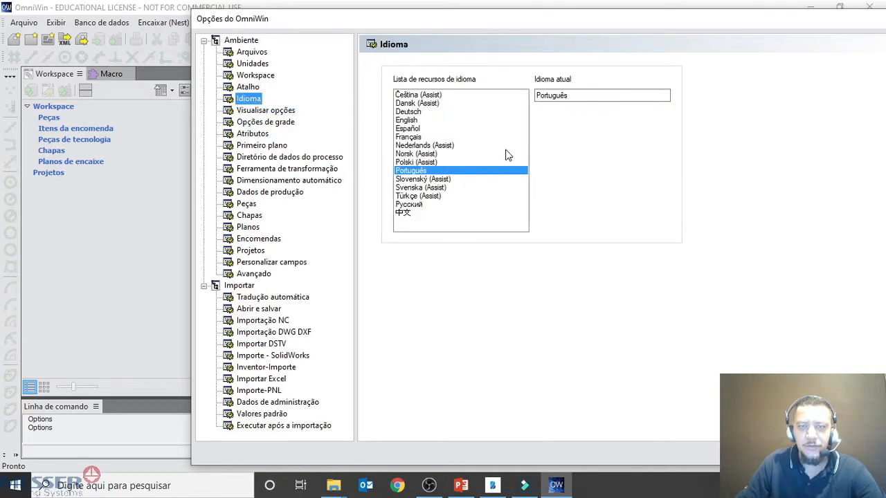
click(262, 111)
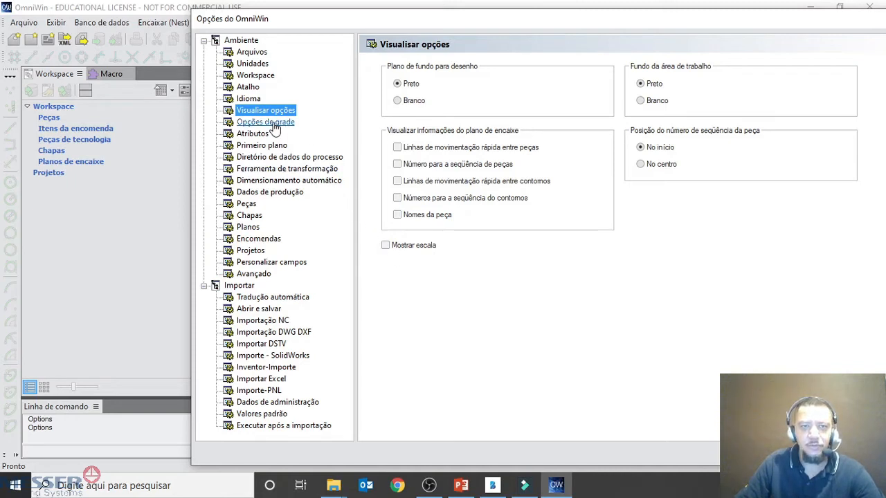
click(270, 123)
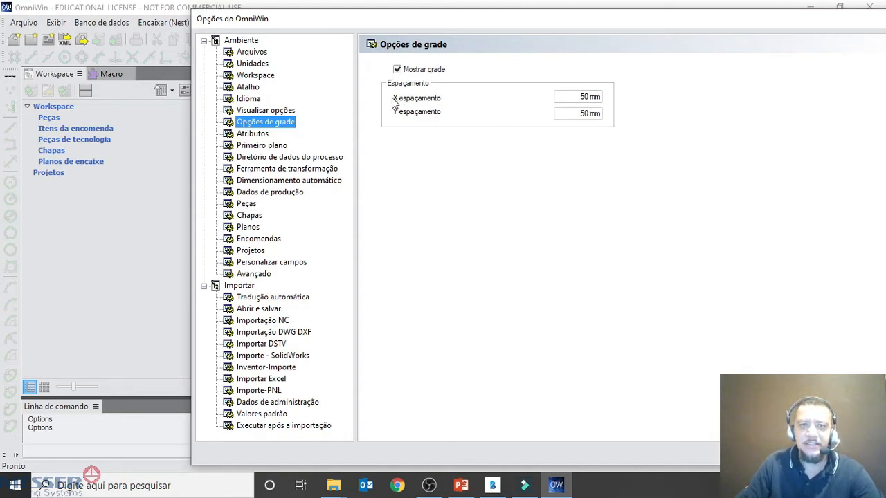
drag(568, 97, 594, 113)
click(253, 134)
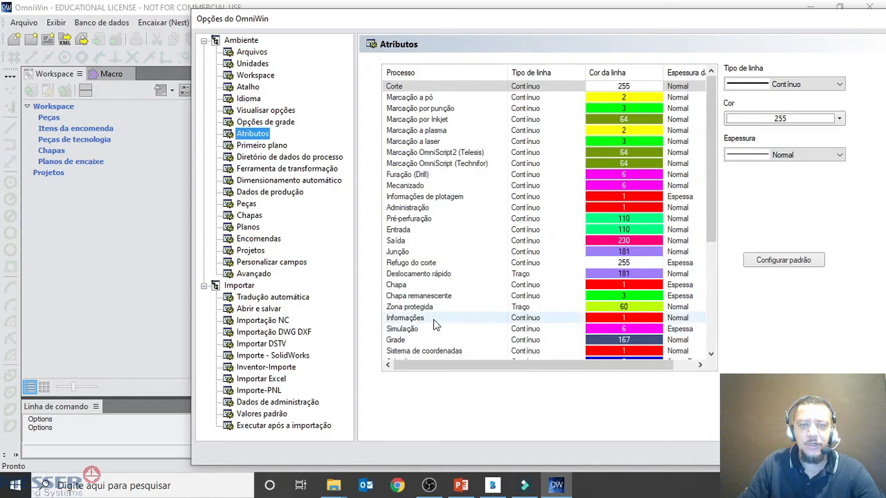
click(401, 85)
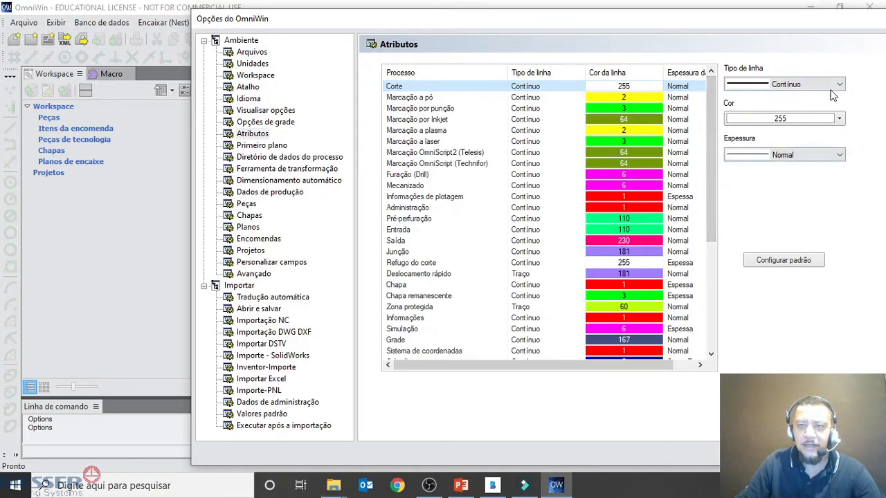
click(260, 147)
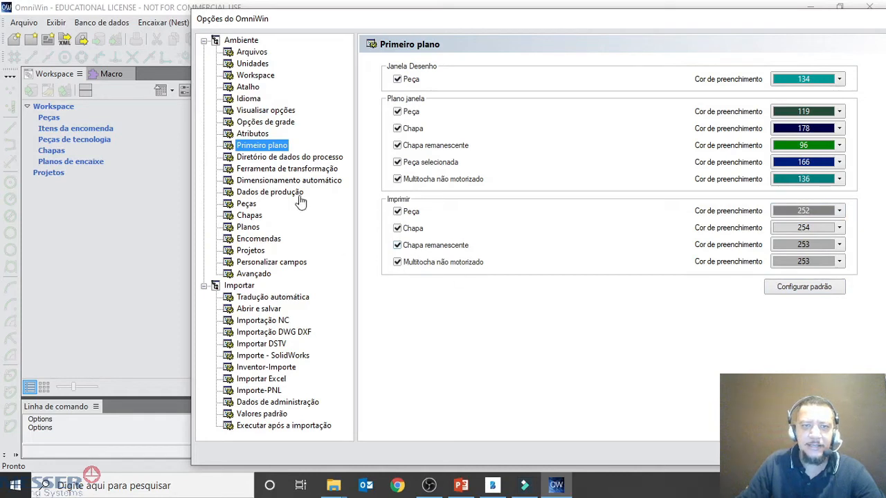
click(311, 158)
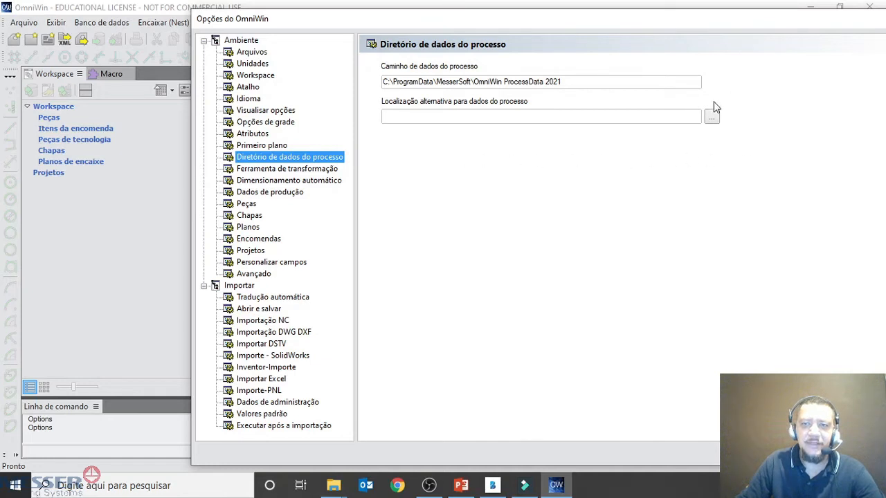
click(279, 170)
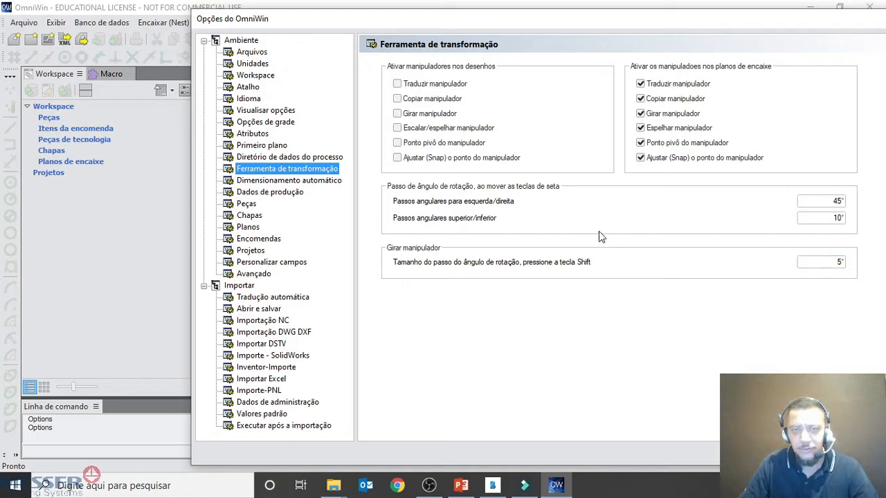
Limit automatic print dimensions to drawings that have no dimensions, and enable generation of part names (Gerar nomes de peças).
click(313, 181)
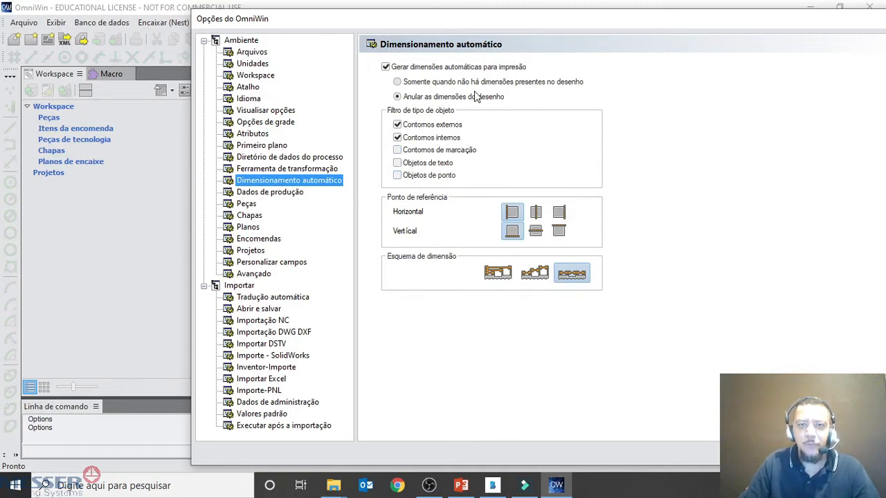
click(397, 83)
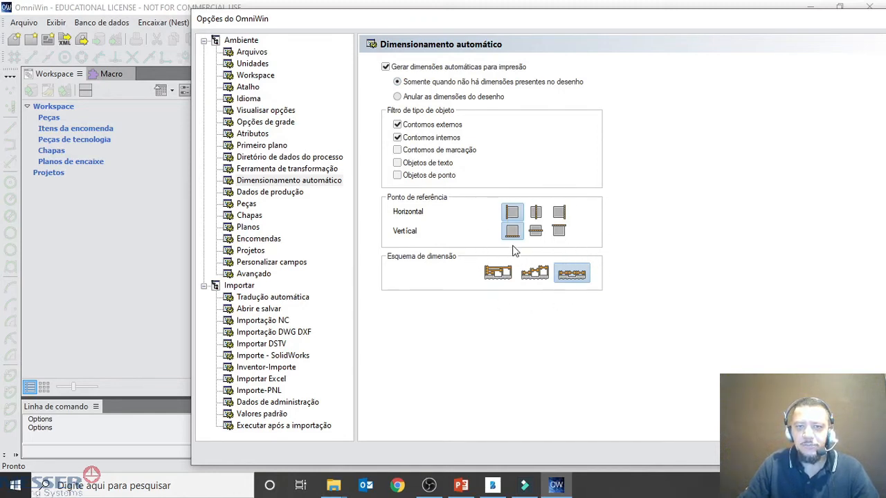
click(248, 205)
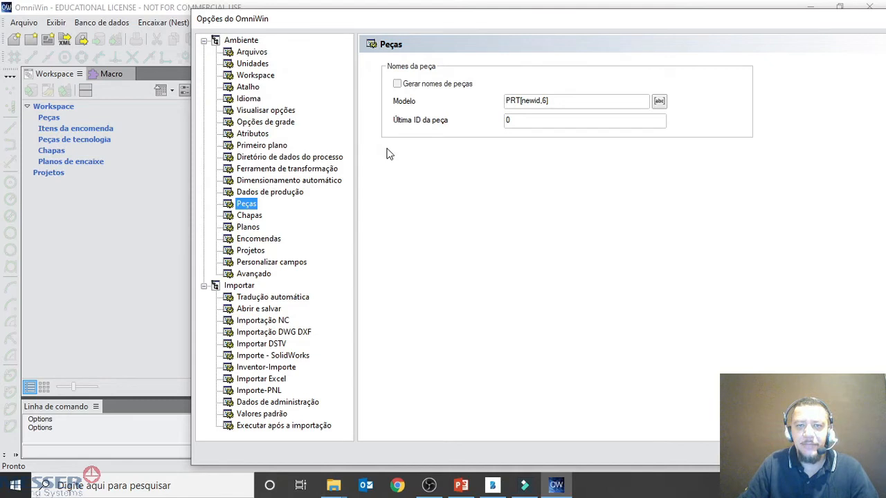
click(398, 85)
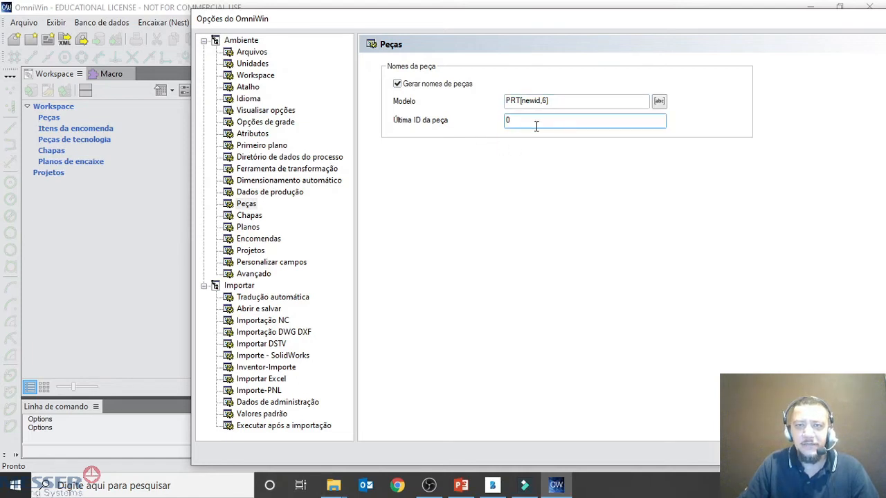
Enable generation of plan names and set the plan name template to Plano_[newid,X] using the zero-padded plan number variable.
click(256, 216)
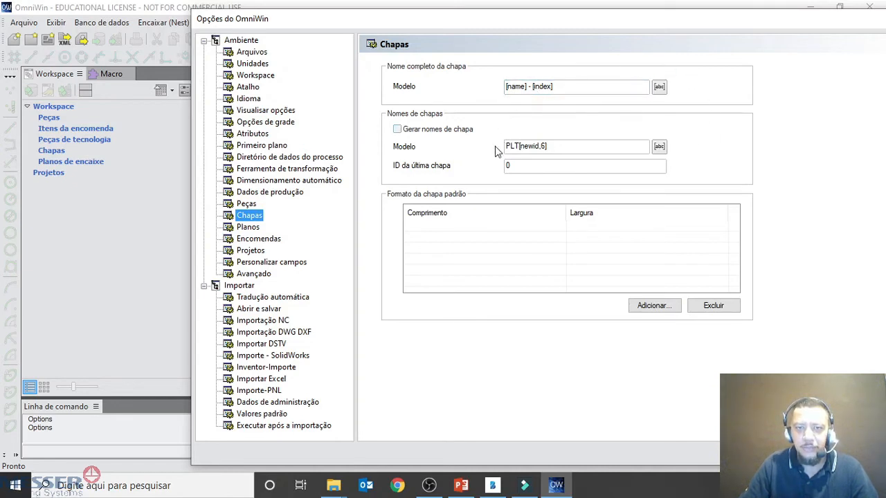
click(249, 229)
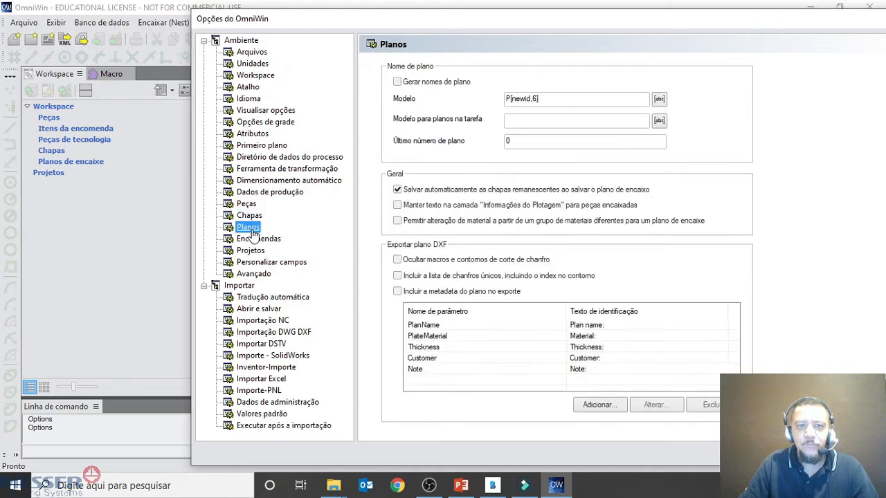
click(397, 82)
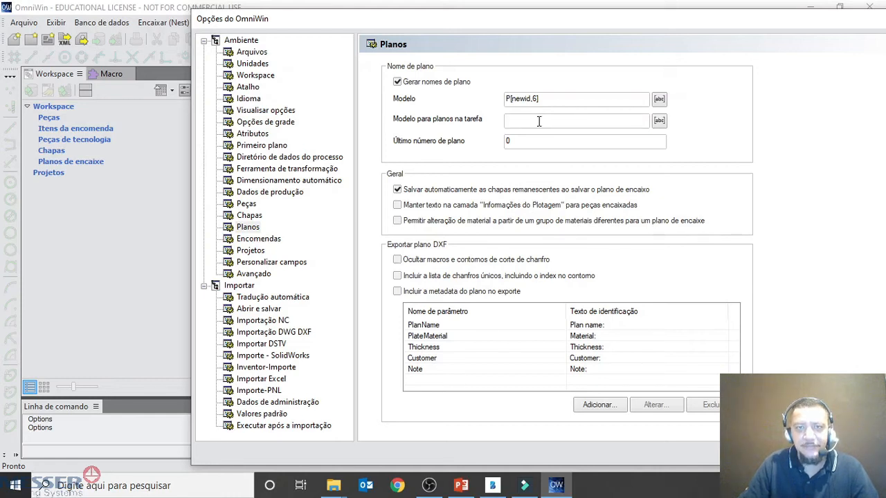
drag(567, 98, 452, 103)
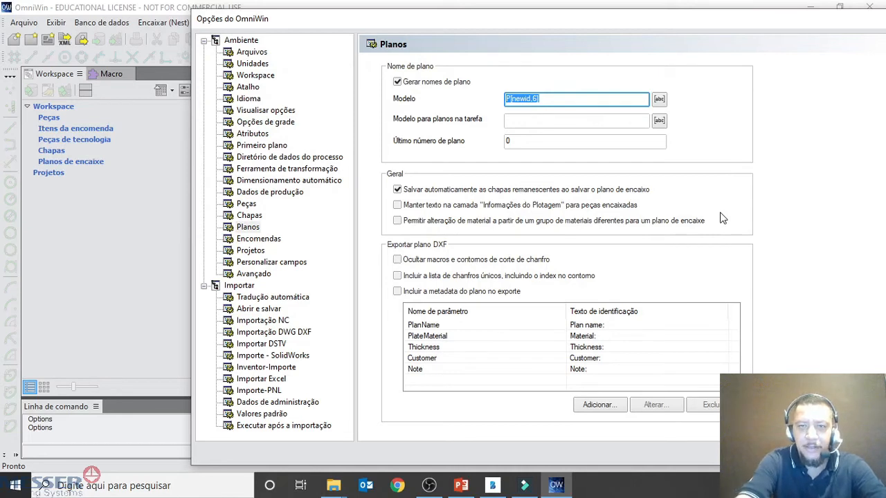
text(Pla)
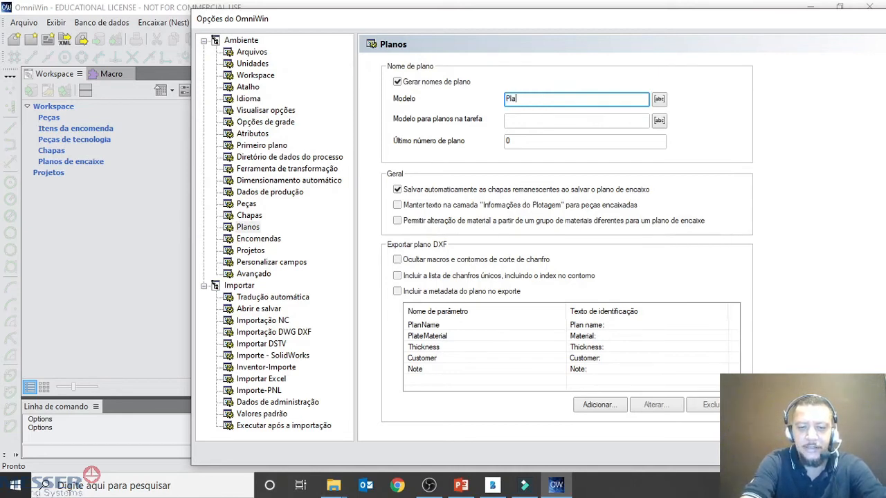
text(no_)
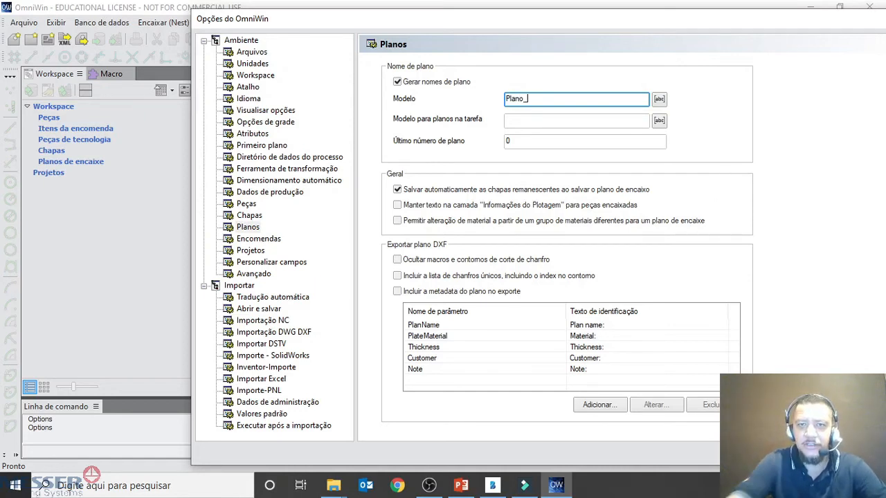
click(661, 101)
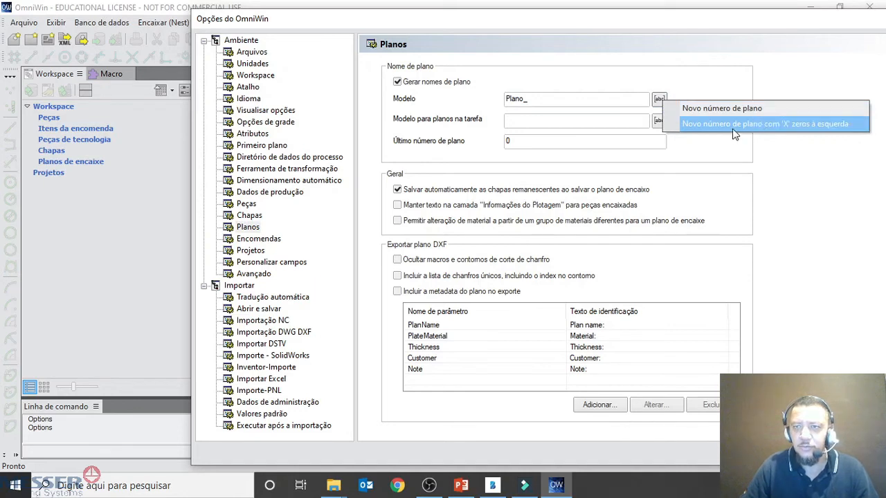
click(785, 125)
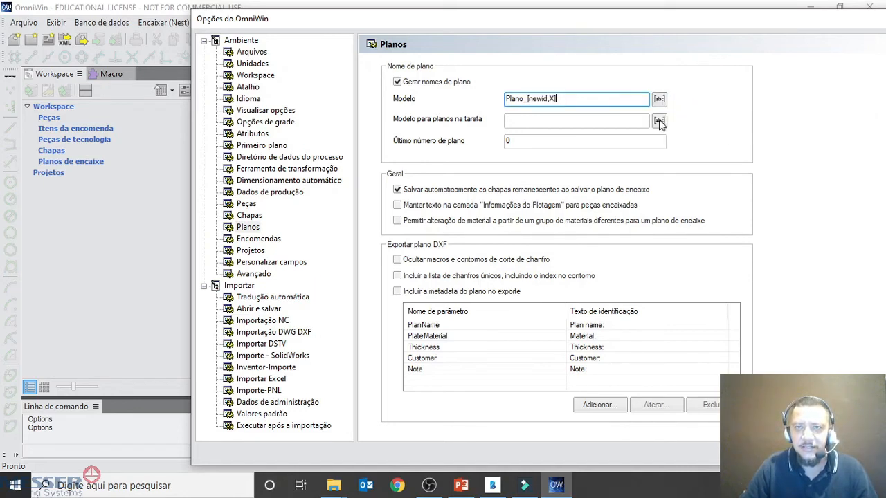
Set the number length in the plan name template to 5 digits, giving Plano_[newid,5].
key(Left)
key(BackSpace)
text(5)
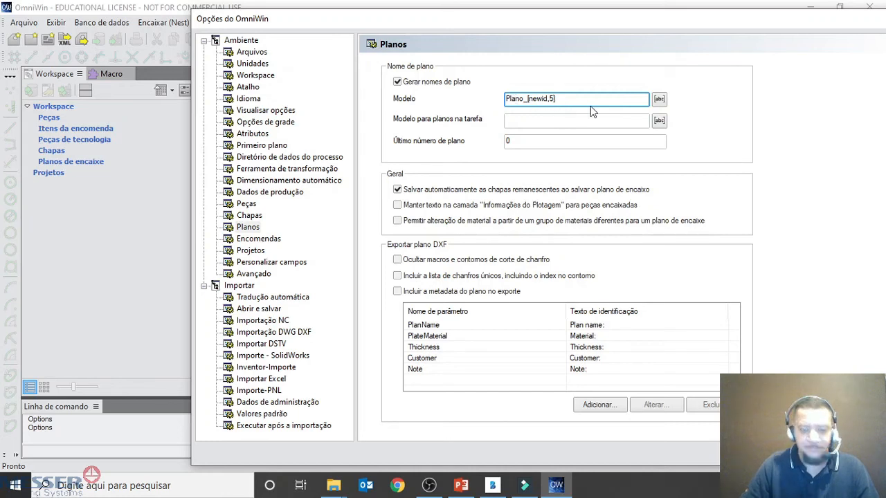
key(ctrl+alt+g)
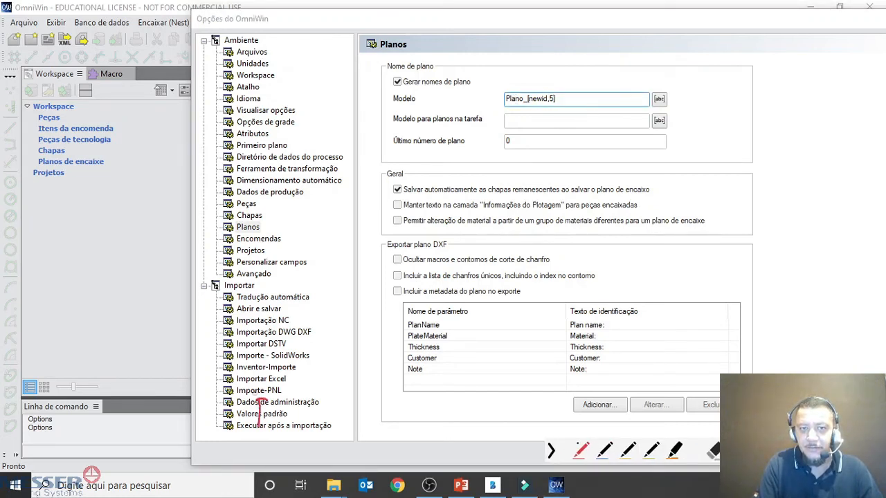
mouse_move(722, 147)
mouse_down()
mouse_move(723, 164)
mouse_move(728, 146)
mouse_move(746, 157)
mouse_move(754, 147)
mouse_move(801, 150)
mouse_move(808, 138)
mouse_move(845, 135)
mouse_up()
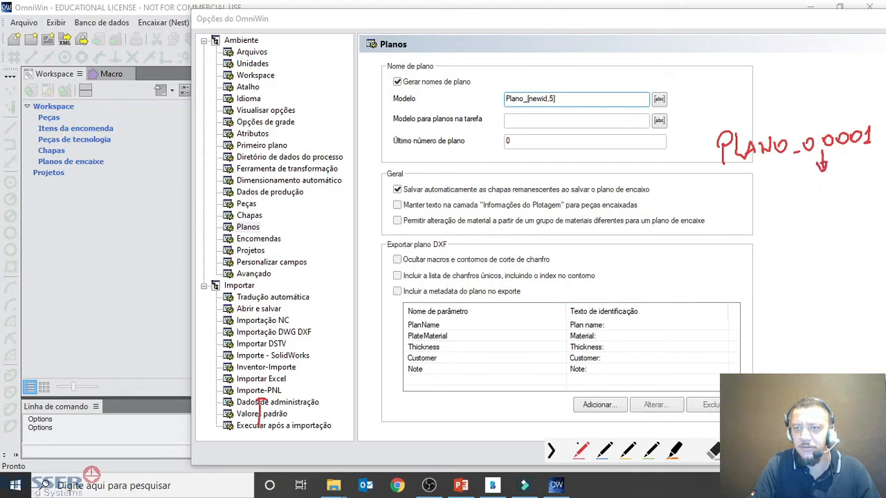
drag(862, 182, 868, 197)
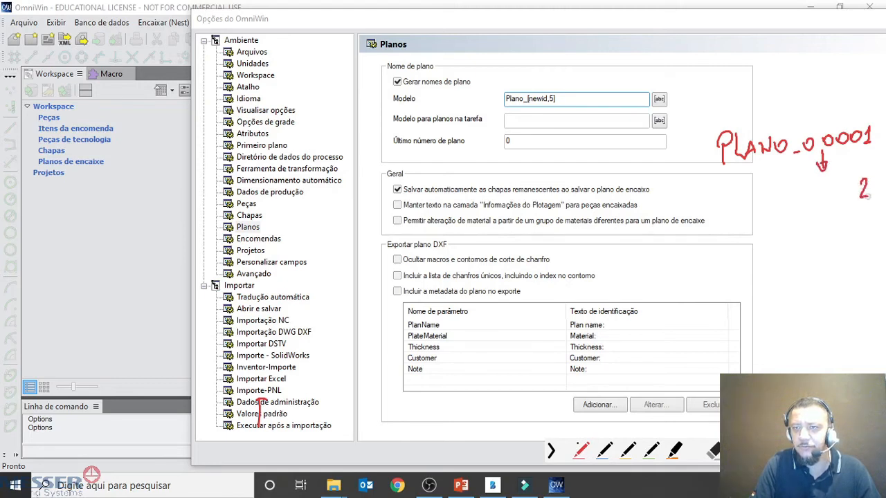
drag(801, 203, 844, 194)
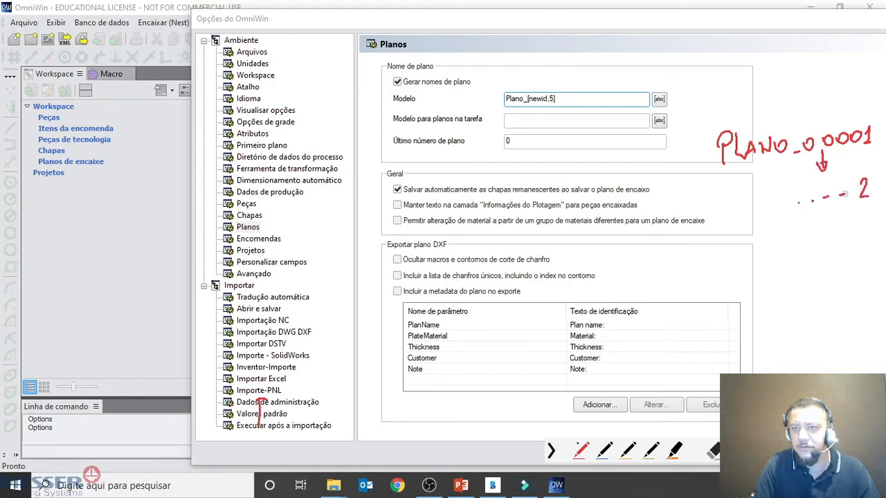
drag(812, 236, 815, 243)
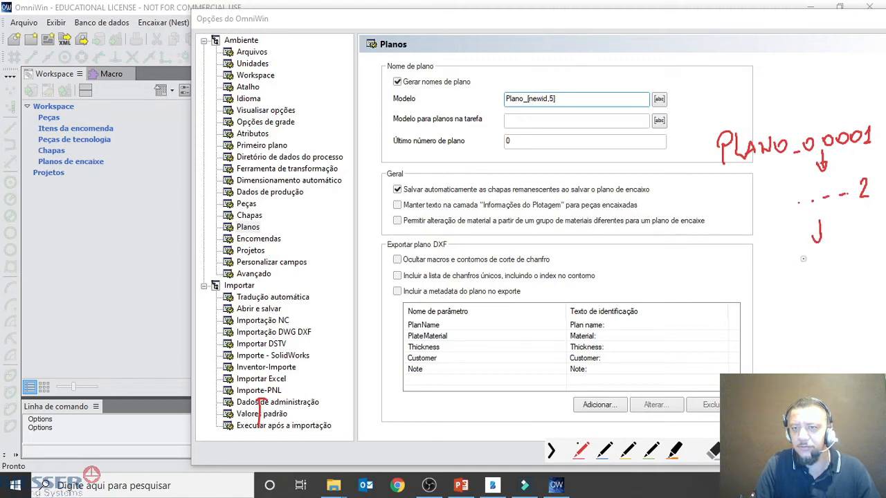
drag(864, 236, 859, 246)
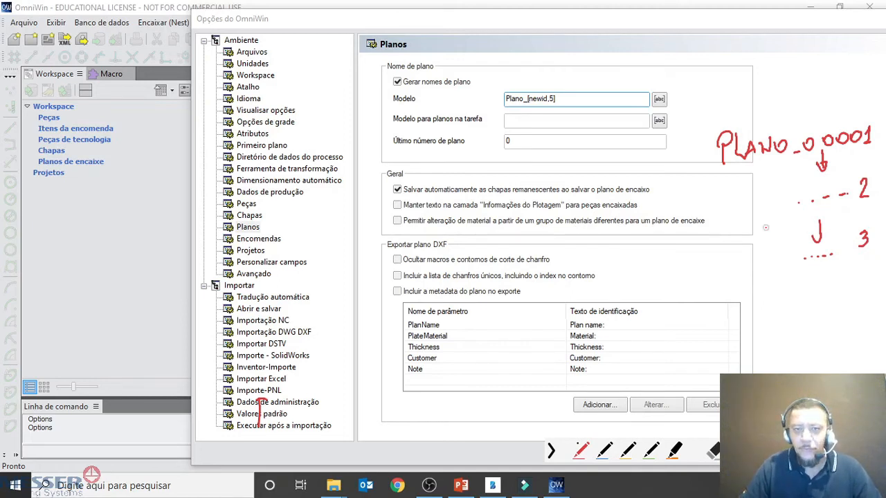
key(Escape)
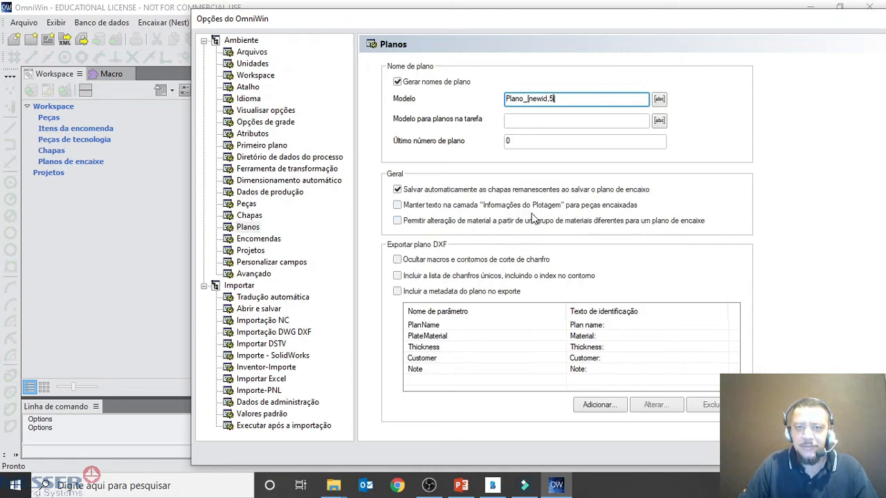
Enable keeping text on the "Informações do Plotagem" layer for nested parts.
click(397, 207)
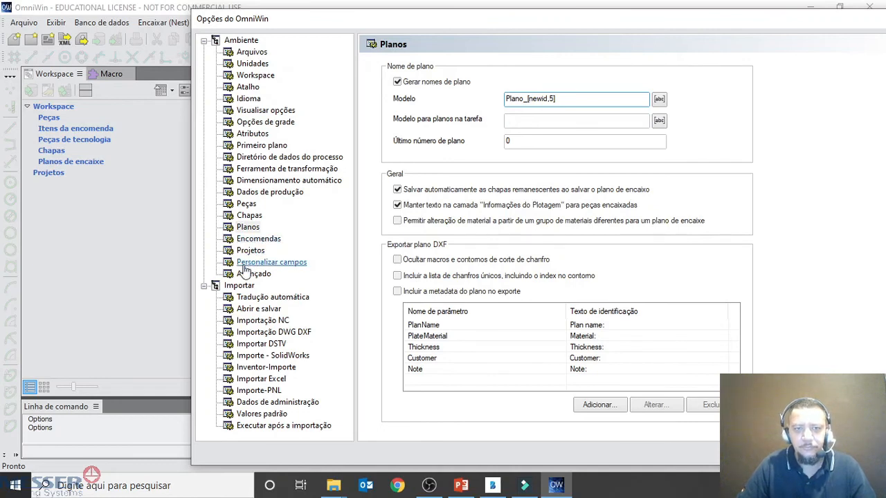
Filter the custom fields by Peça and examine the settings and field types offered for a new custom field, without adding one.
click(303, 267)
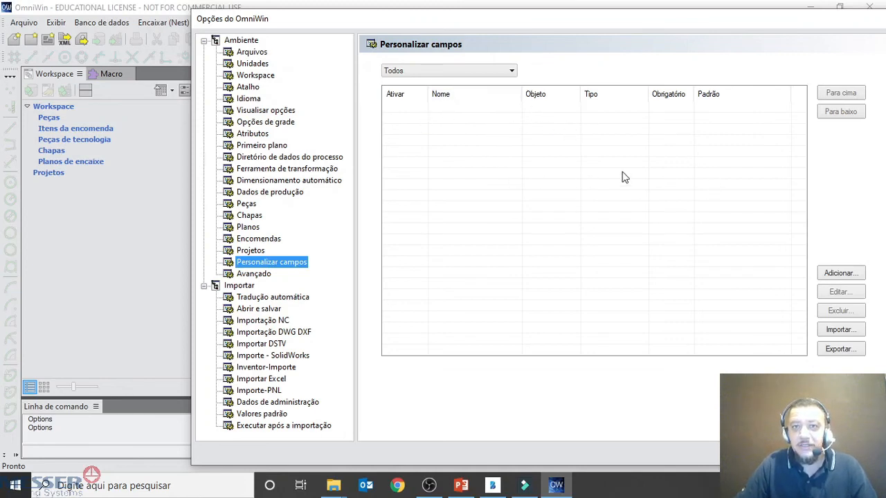
click(448, 73)
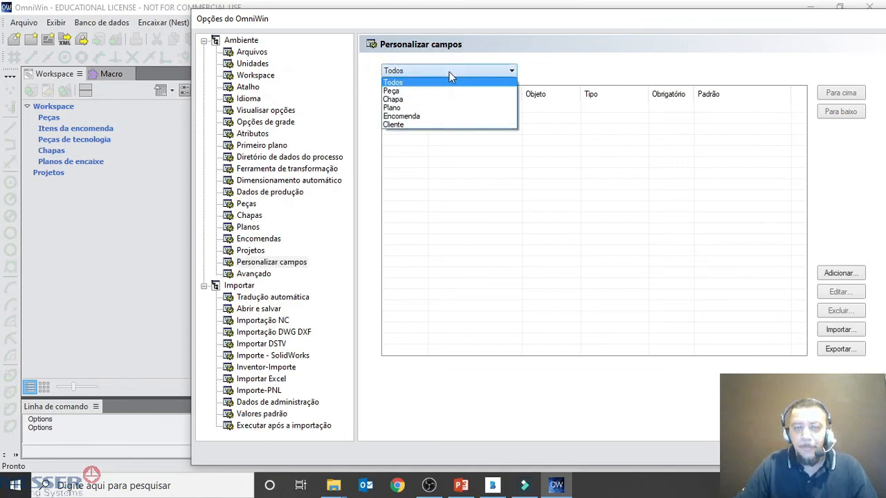
click(407, 92)
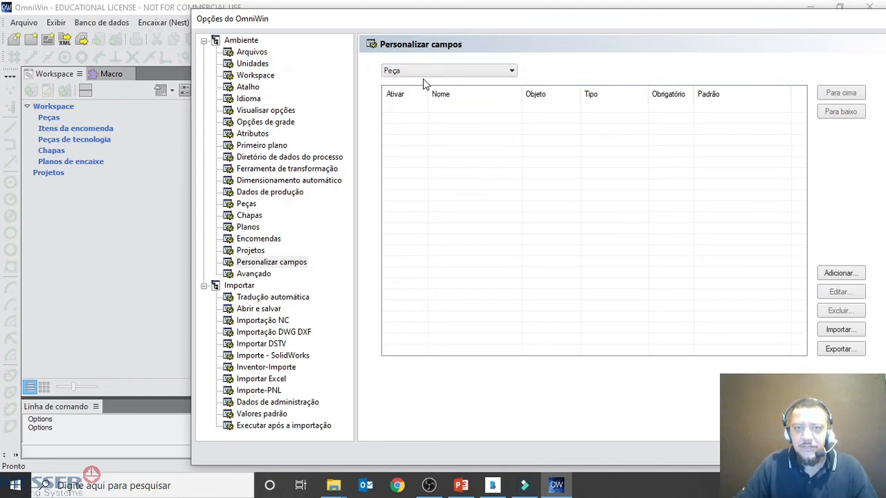
drag(463, 28, 372, 30)
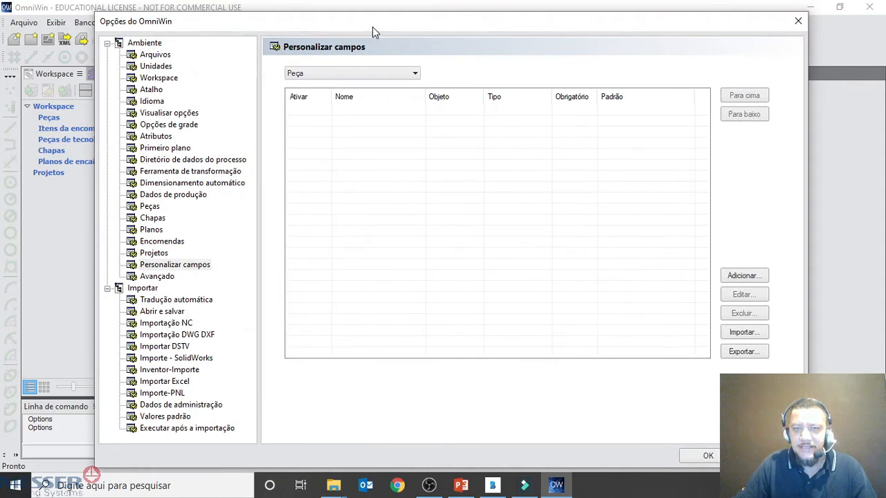
click(753, 277)
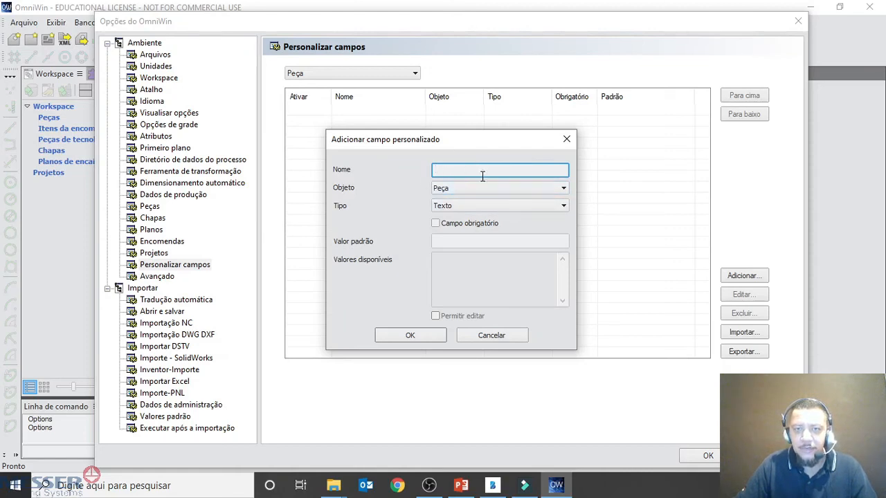
click(458, 211)
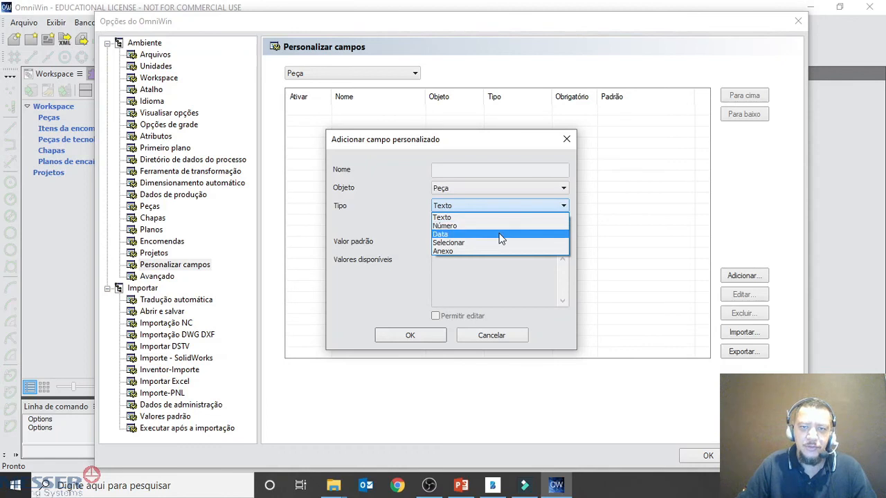
click(393, 213)
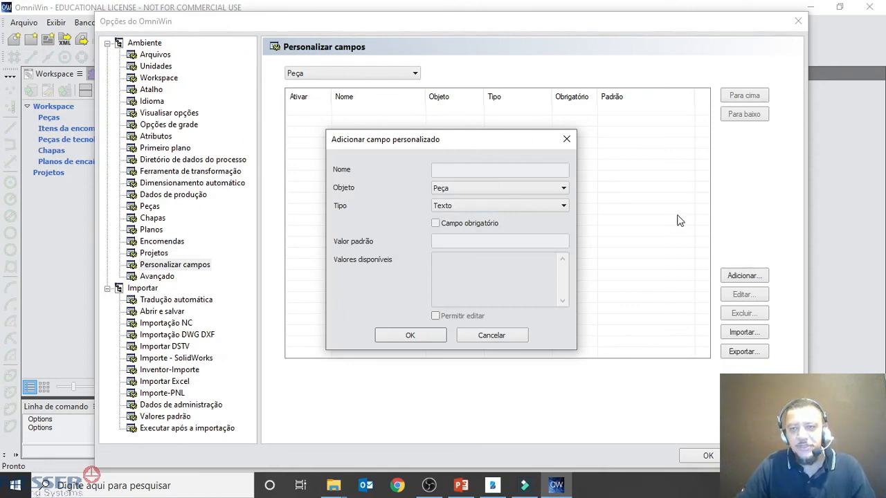
click(512, 337)
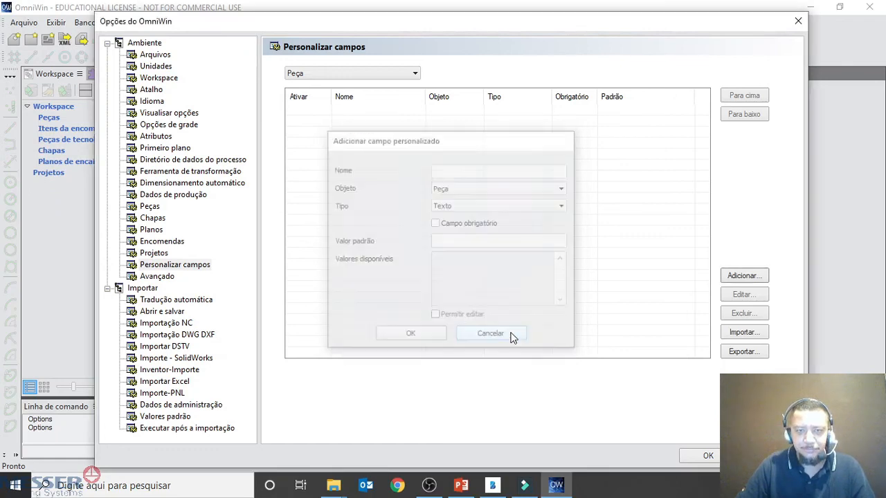
In the advanced options, permit updating plans with parts modified in the Workspace and deny saving objects with duplicate names in the database.
click(159, 278)
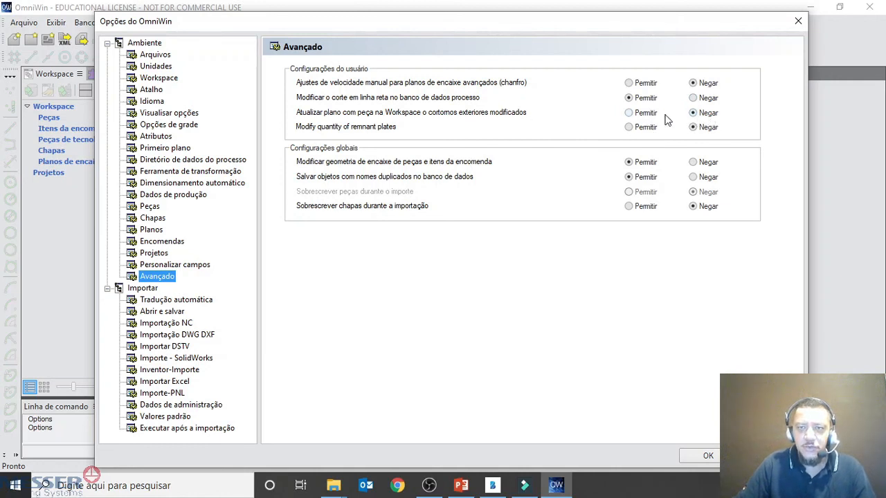
click(629, 112)
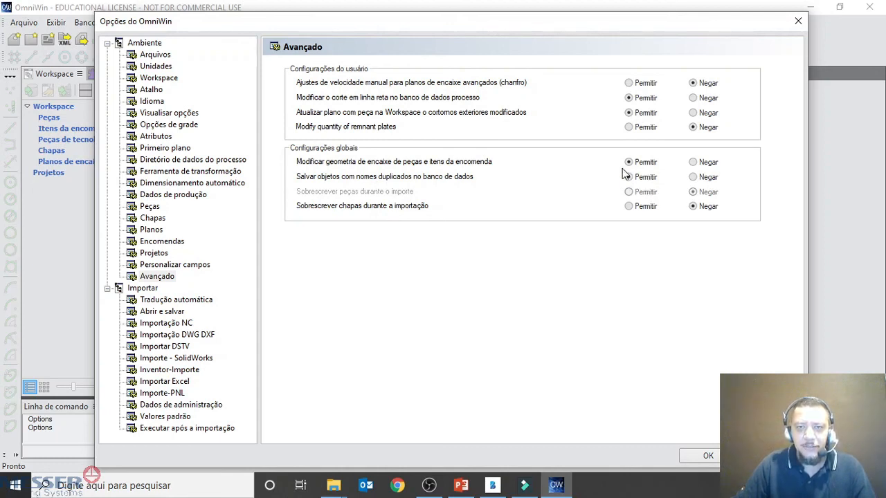
click(694, 178)
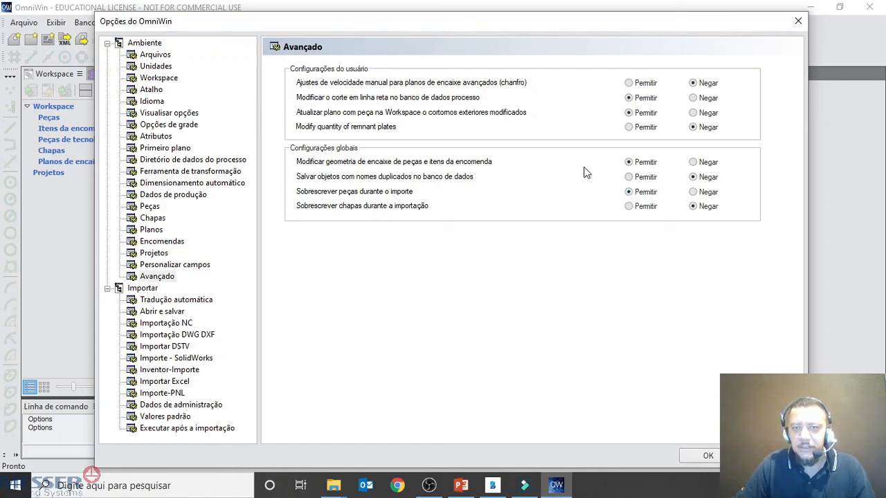
click(694, 178)
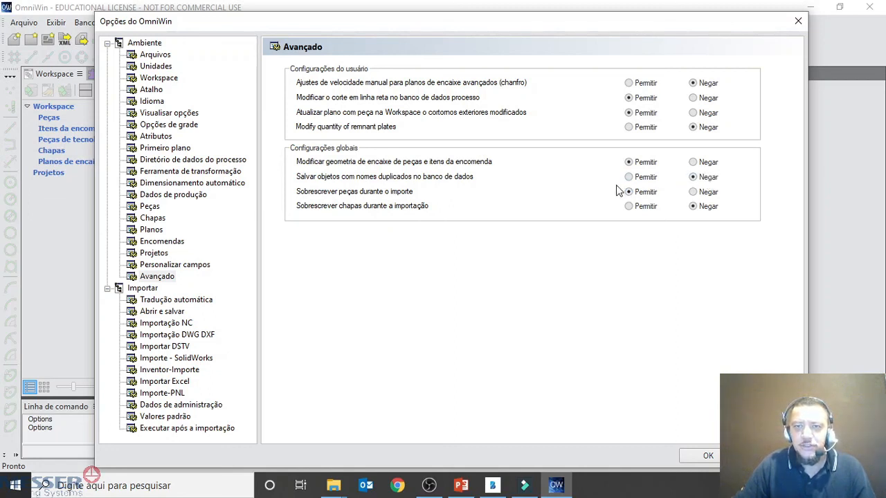